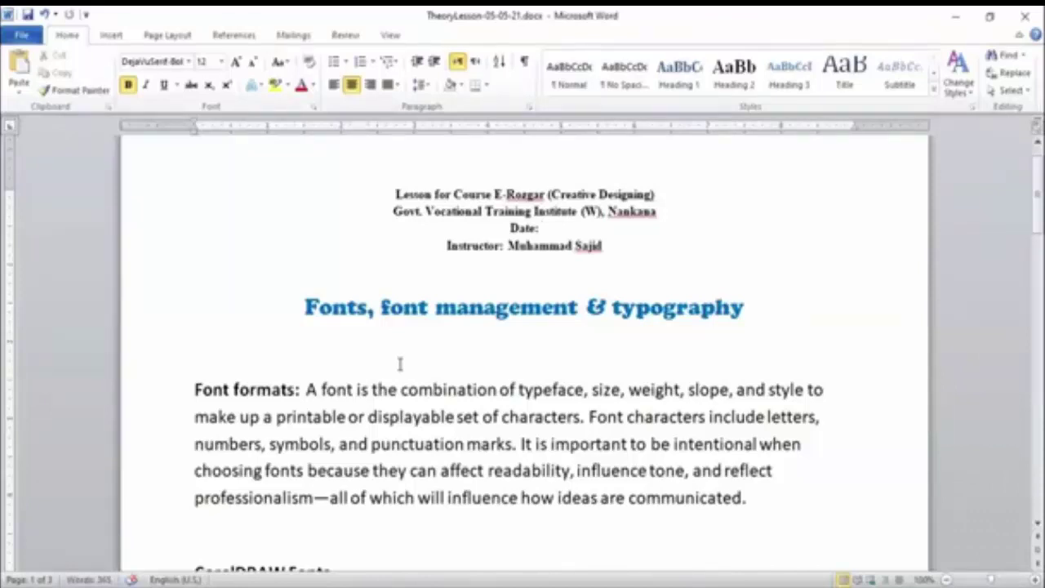
Step: Read the lesson from the Font formats paragraph through the CorelDRAW Fonts section onto the second page
{"action": "scroll", "coordinate": [416, 365], "scroll_direction": "down", "scroll_amount": 2}
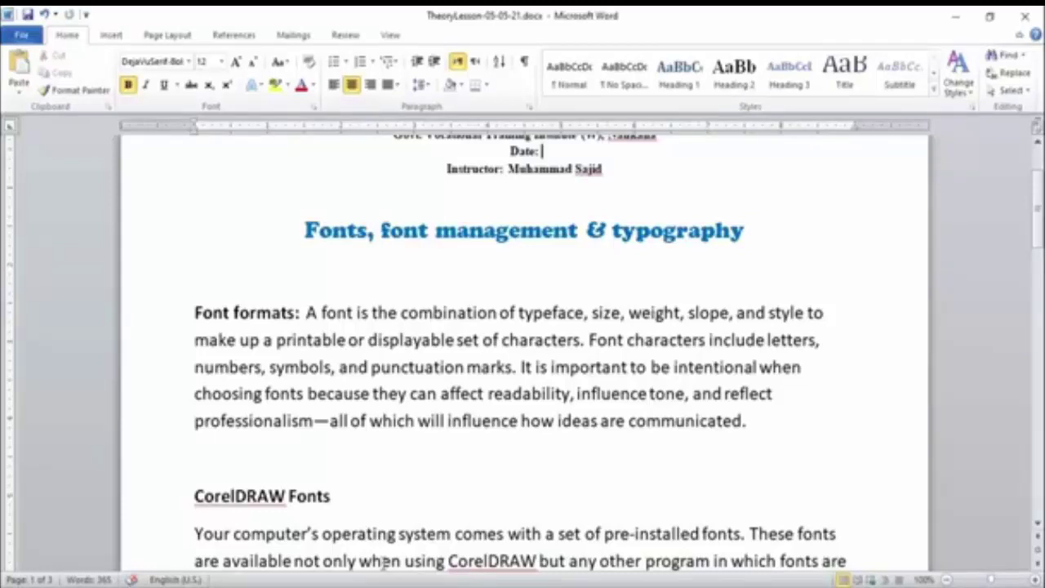
{"action": "scroll", "coordinate": [382, 563], "scroll_direction": "down", "scroll_amount": 3}
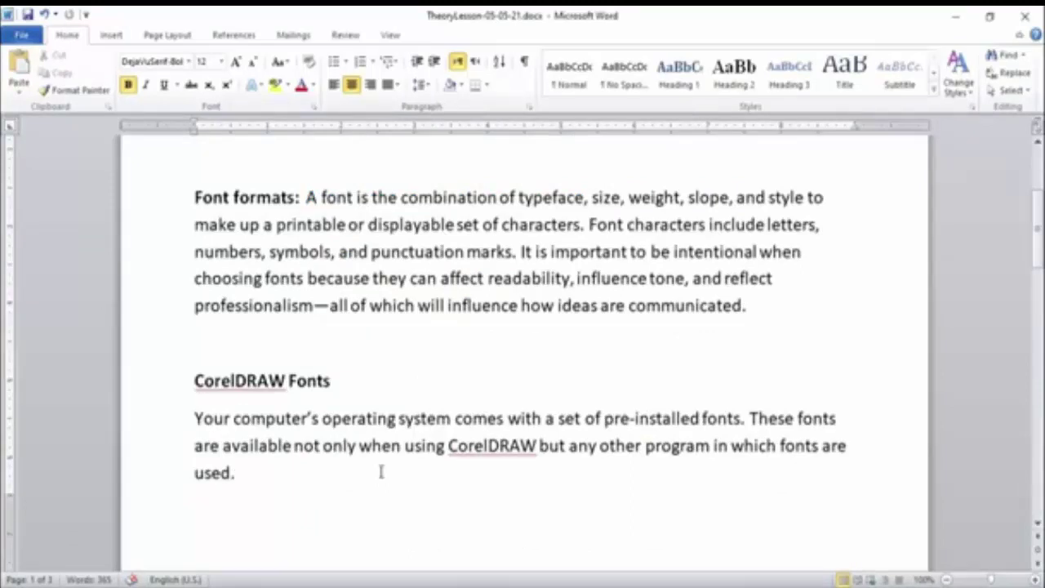
{"action": "scroll", "coordinate": [381, 471], "scroll_direction": "down", "scroll_amount": 3}
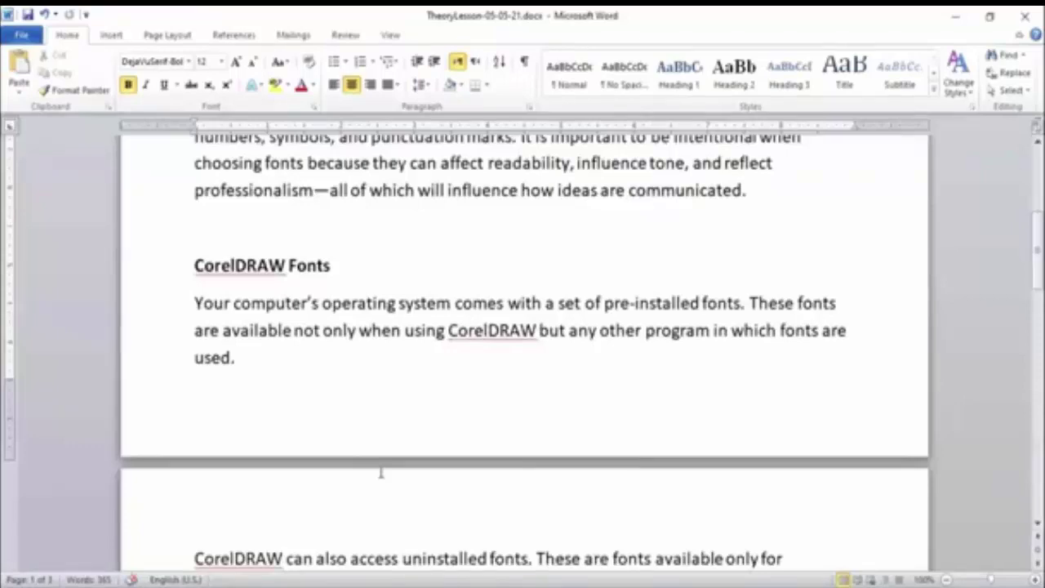
{"action": "scroll", "coordinate": [380, 471], "scroll_direction": "down", "scroll_amount": 4}
{"action": "scroll", "coordinate": [380, 471], "scroll_direction": "up", "scroll_amount": 2}
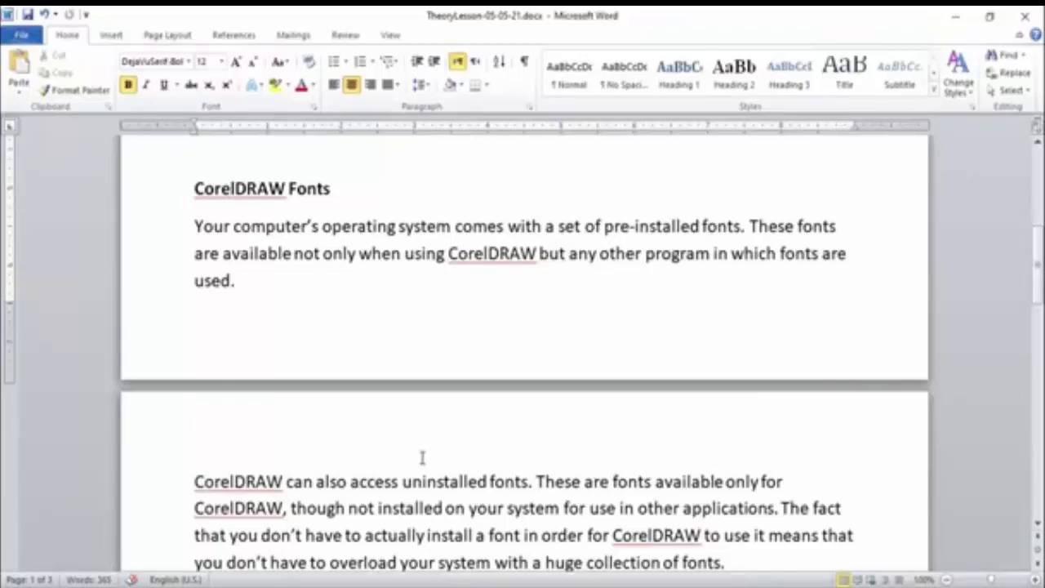
{"action": "scroll", "coordinate": [423, 457], "scroll_direction": "down", "scroll_amount": 3}
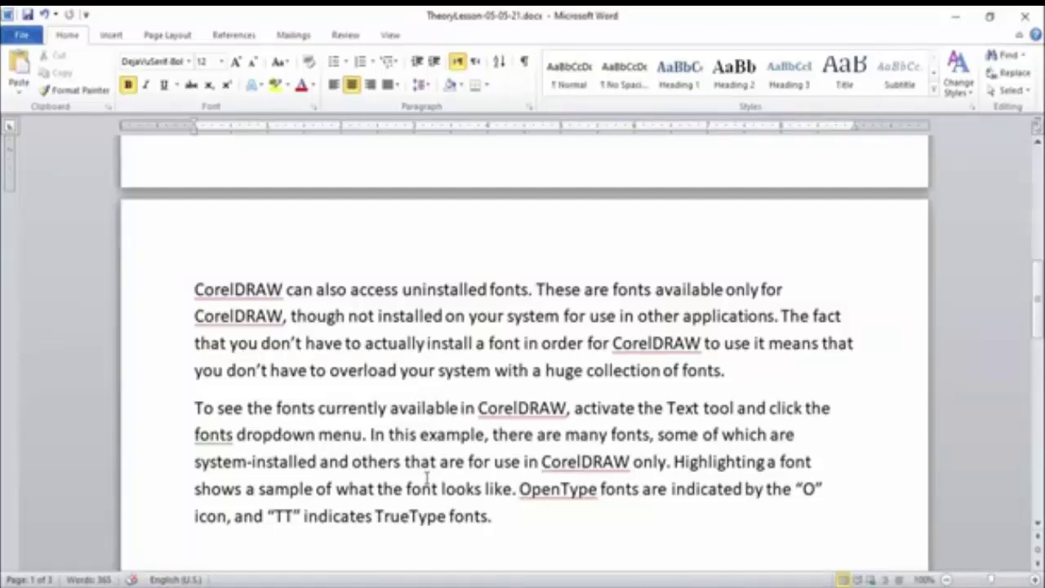
{"action": "scroll", "coordinate": [425, 478], "scroll_direction": "down", "scroll_amount": 2}
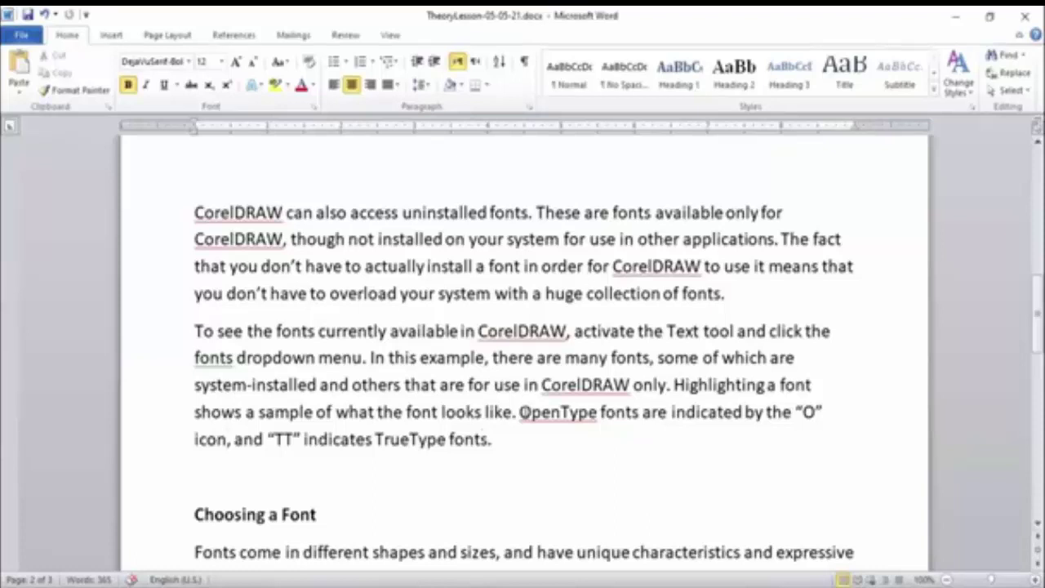
Step: Point out "OpenType fonts", its "O" icon, "TrueType fonts" and its "TT" icon by selecting each in the text, and clear the selection
{"action": "left_click_drag", "start_coordinate": [520, 412], "coordinate": [640, 413]}
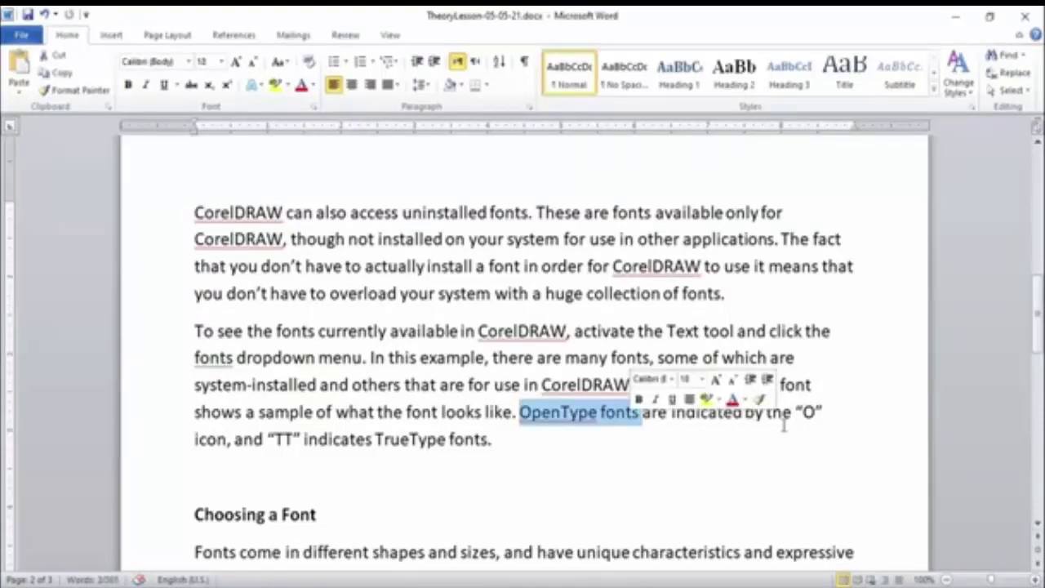
{"action": "left_click_drag", "start_coordinate": [801, 411], "coordinate": [814, 412]}
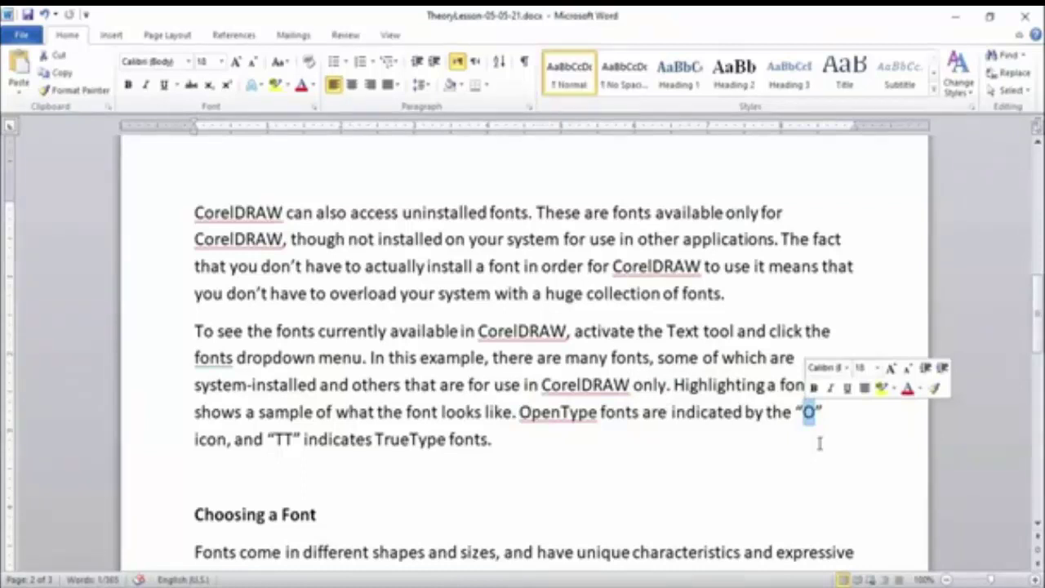
{"action": "left_click_drag", "start_coordinate": [487, 439], "coordinate": [375, 439]}
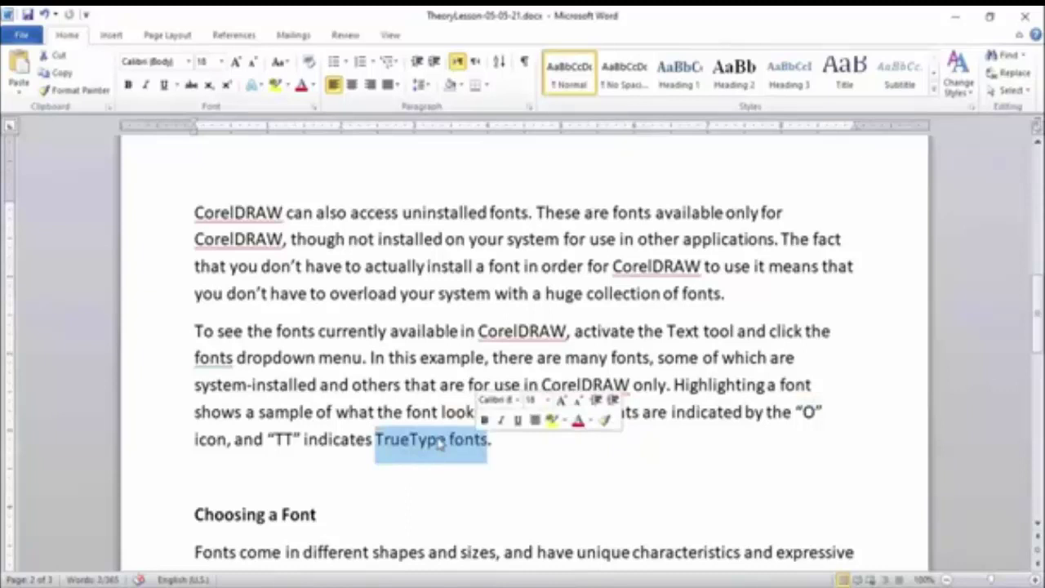
{"action": "double_click", "coordinate": [284, 439]}
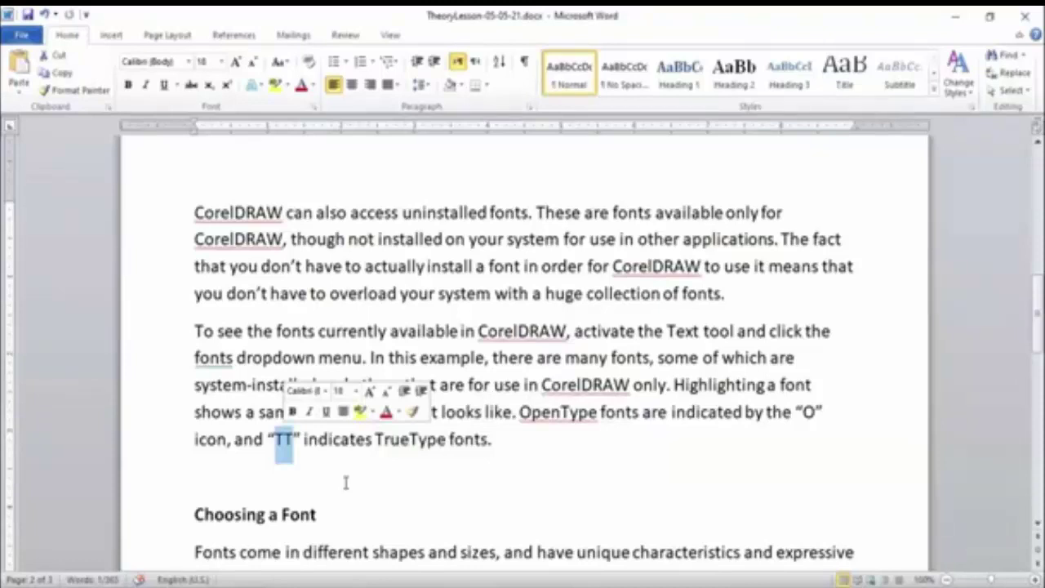
{"action": "left_click", "coordinate": [356, 468]}
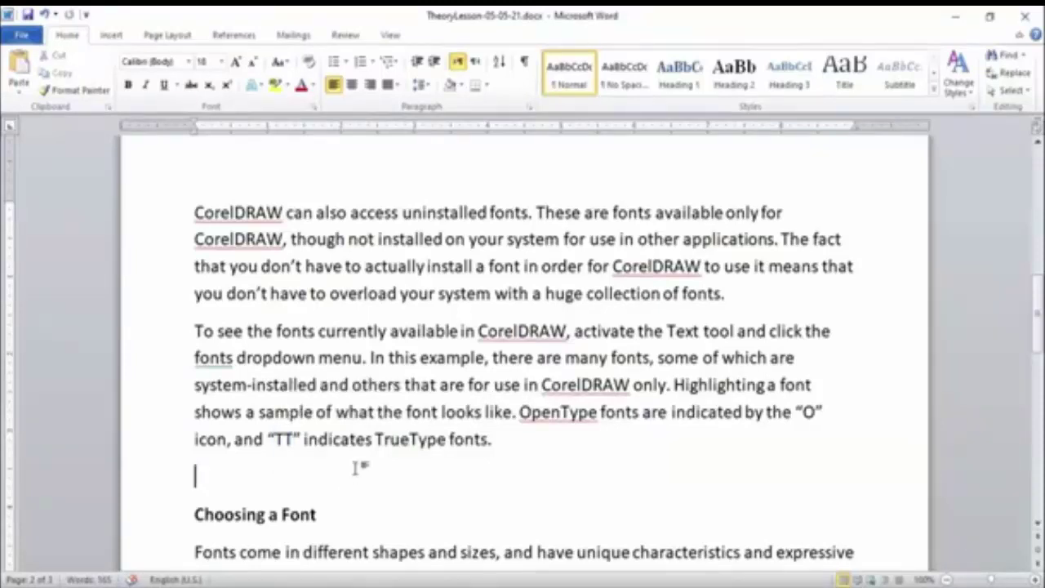
Step: Read the Choosing a Font section, down towards the Basic typography heading
{"action": "scroll", "coordinate": [356, 468], "scroll_direction": "down", "scroll_amount": 2}
{"action": "scroll", "coordinate": [356, 465], "scroll_direction": "down", "scroll_amount": 3}
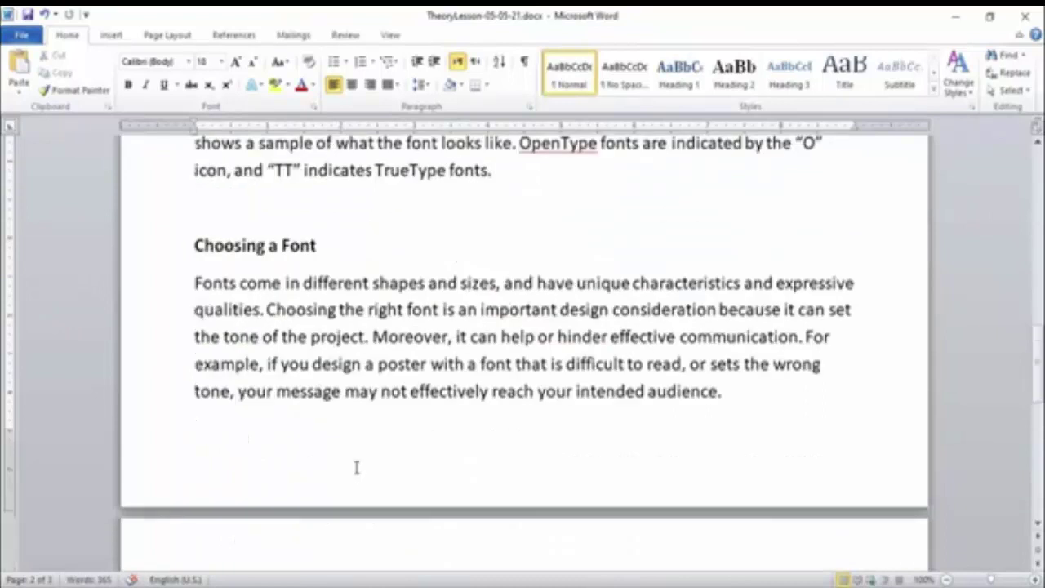
{"action": "scroll", "coordinate": [313, 486], "scroll_direction": "down", "scroll_amount": 2}
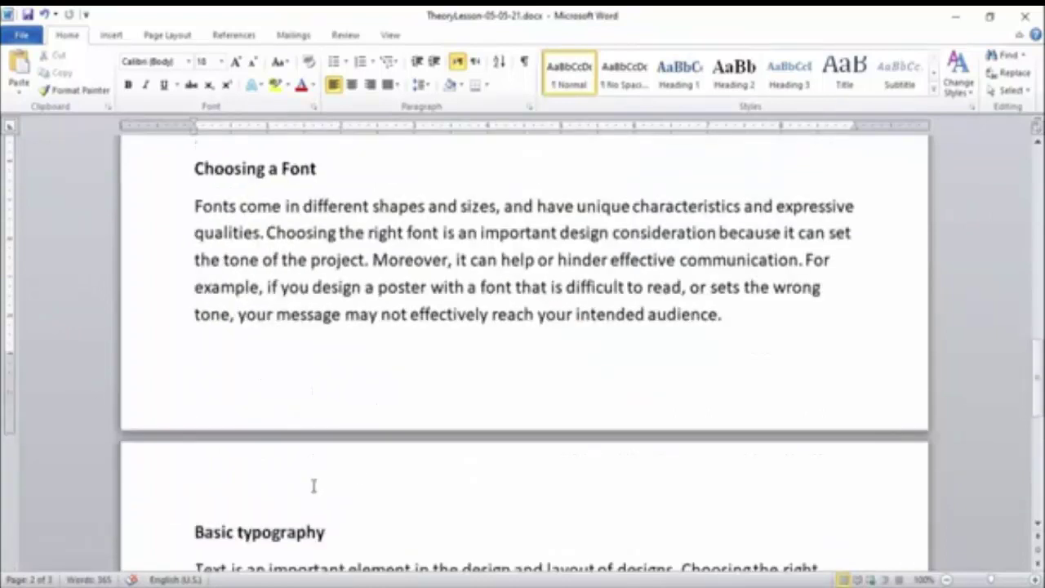
{"action": "scroll", "coordinate": [263, 494], "scroll_direction": "up", "scroll_amount": 2}
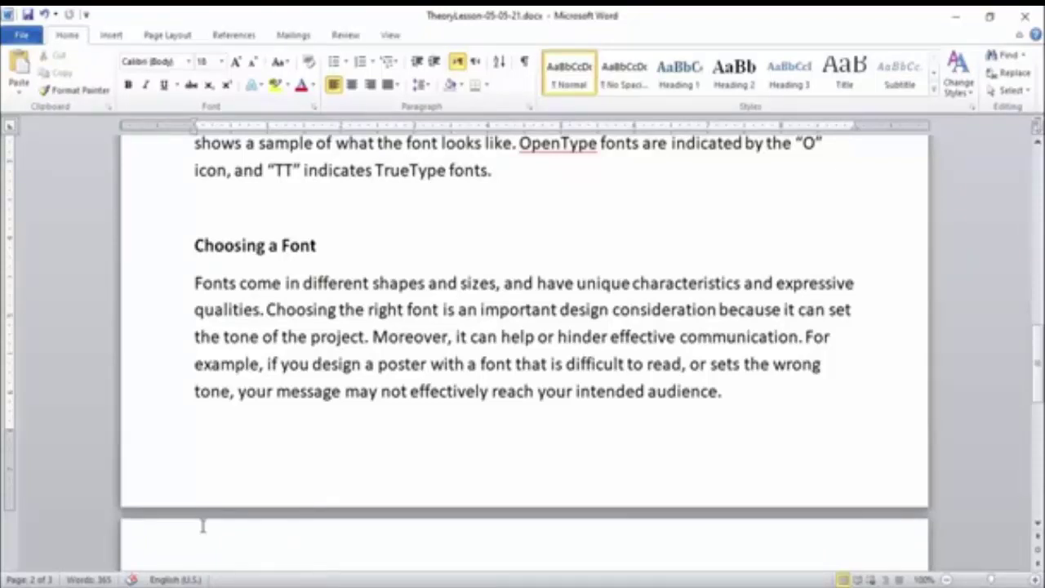
{"action": "scroll", "coordinate": [355, 434], "scroll_direction": "down", "scroll_amount": 1}
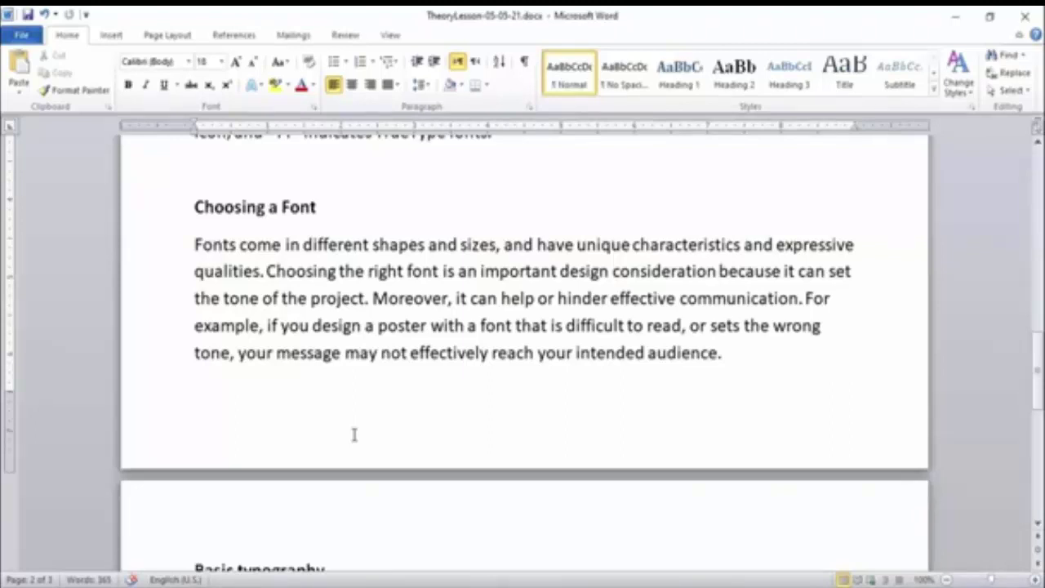
{"action": "scroll", "coordinate": [340, 434], "scroll_direction": "down", "scroll_amount": 1}
{"action": "scroll", "coordinate": [339, 434], "scroll_direction": "down", "scroll_amount": 1}
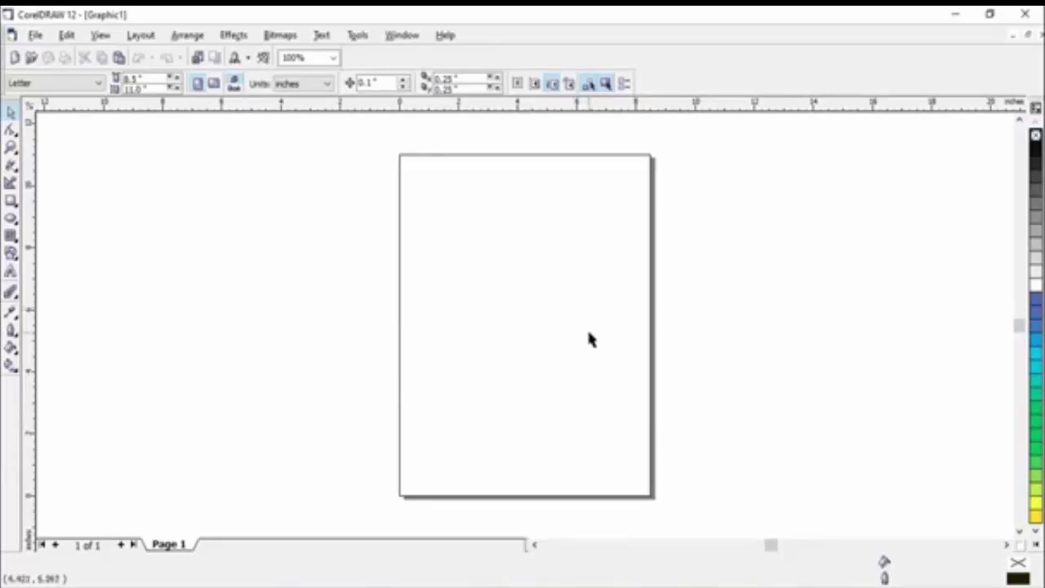
Step: In CorelDRAW, add the artistic text "CorelDraw Font Styles" at 72 pt, starting beside the upper part of the page
{"action": "left_click", "coordinate": [857, 43]}
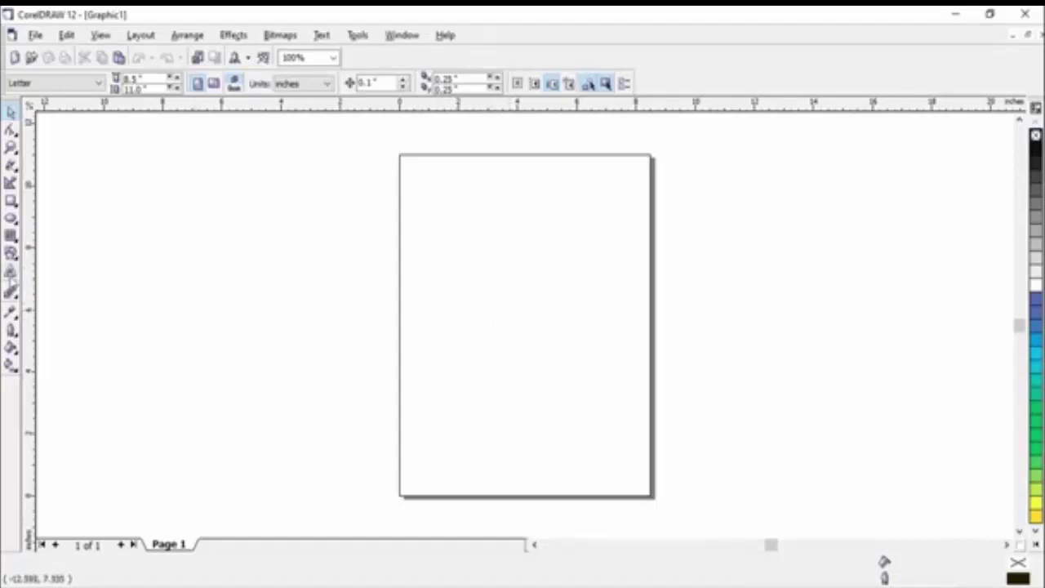
{"action": "left_click", "coordinate": [11, 274]}
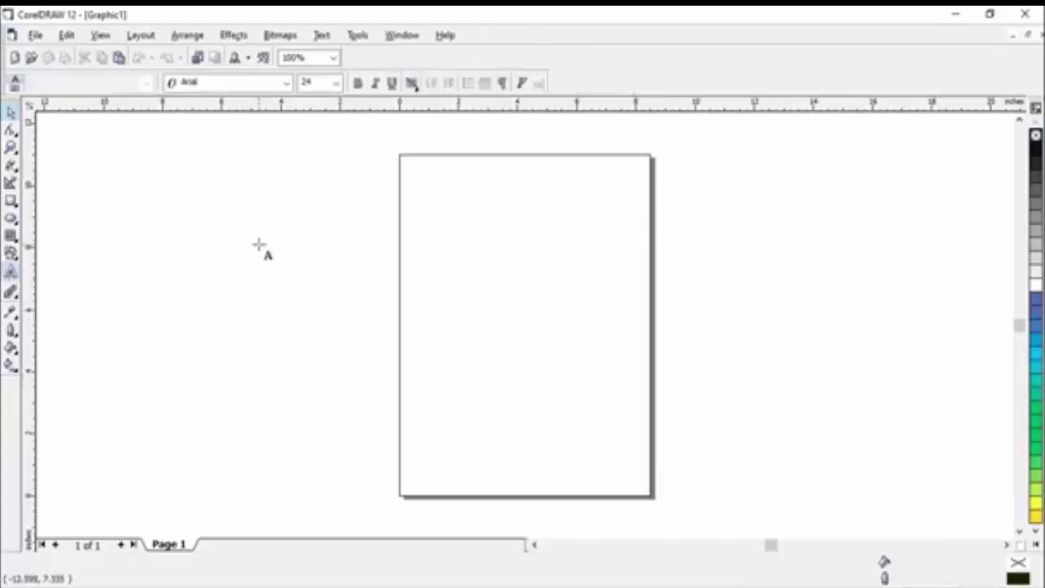
{"action": "left_click_drag", "start_coordinate": [262, 241], "coordinate": [302, 268]}
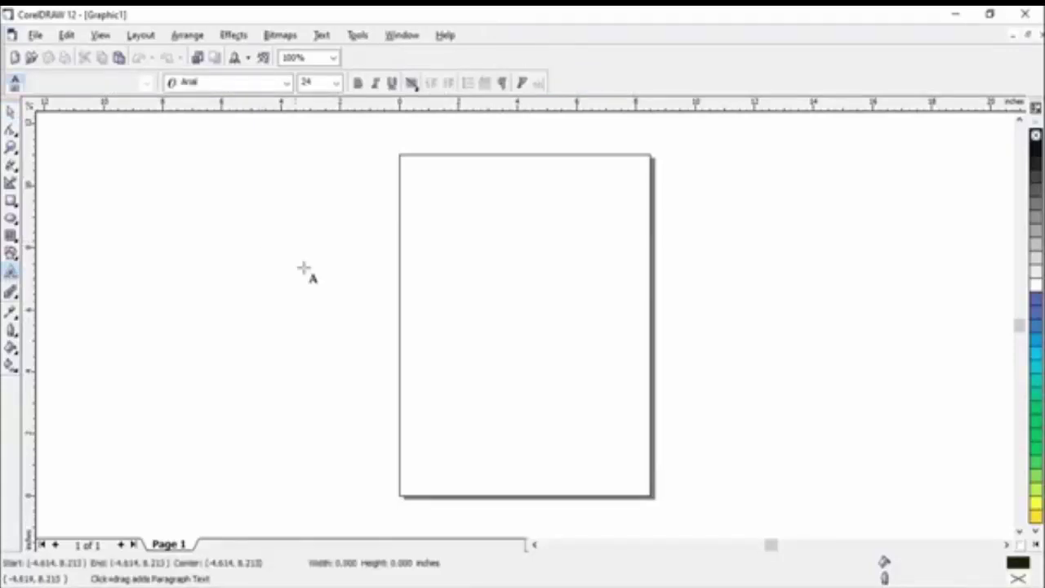
{"action": "left_click", "coordinate": [335, 82]}
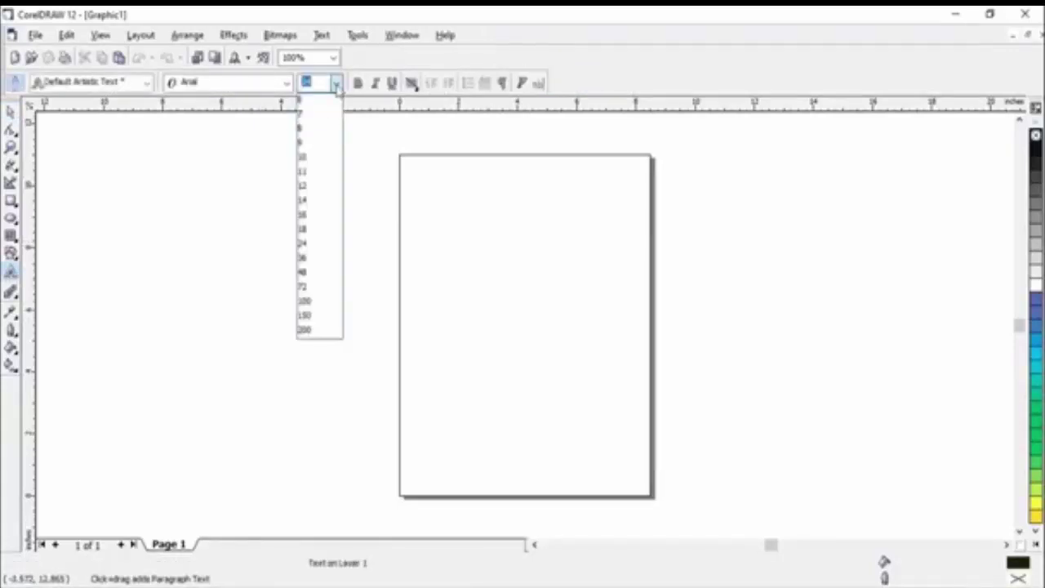
{"action": "left_click", "coordinate": [313, 288]}
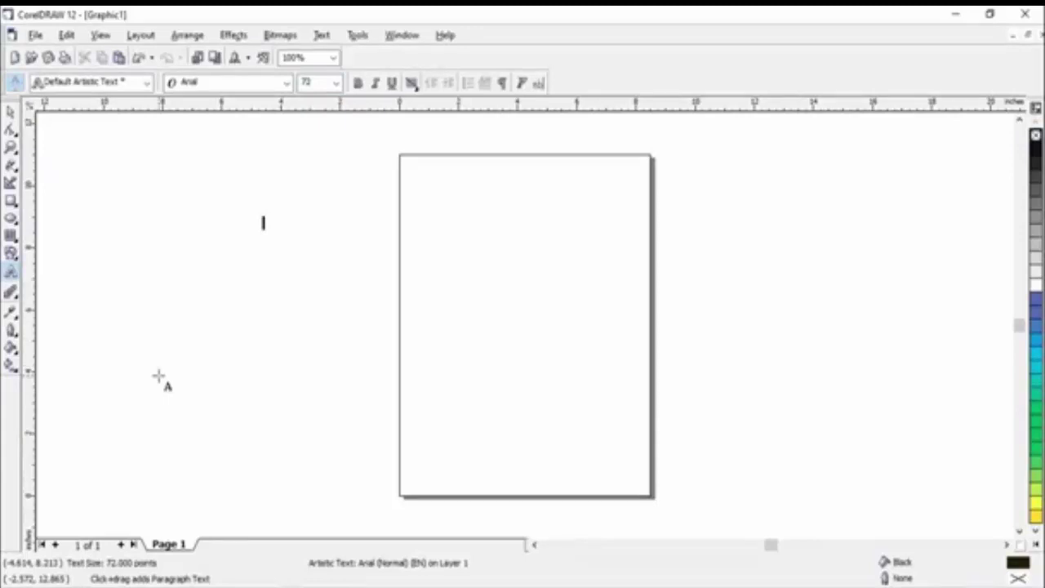
{"action": "type", "text": "CorelDraw Font"}
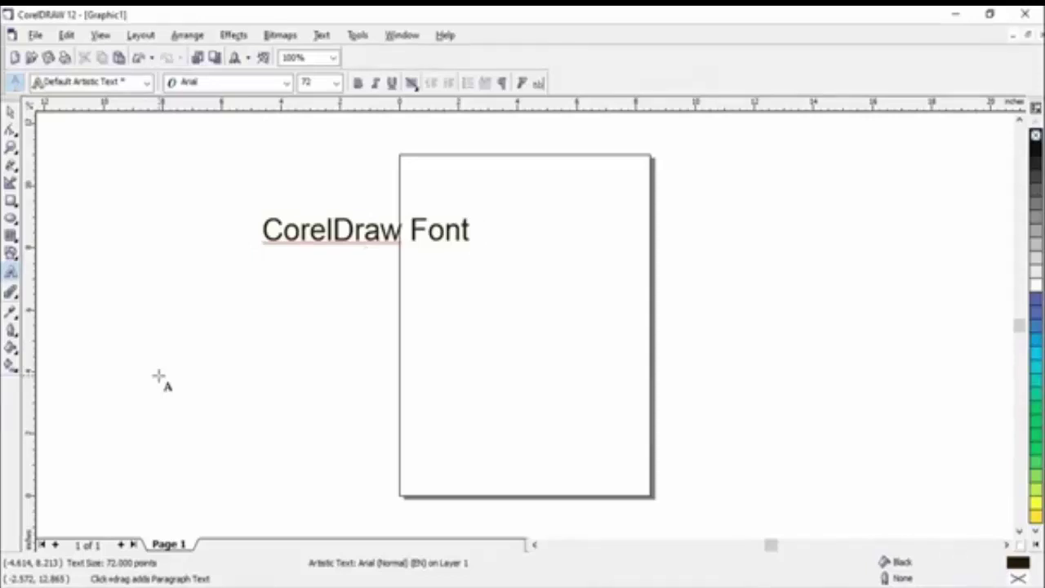
{"action": "type", "text": "Styles"}
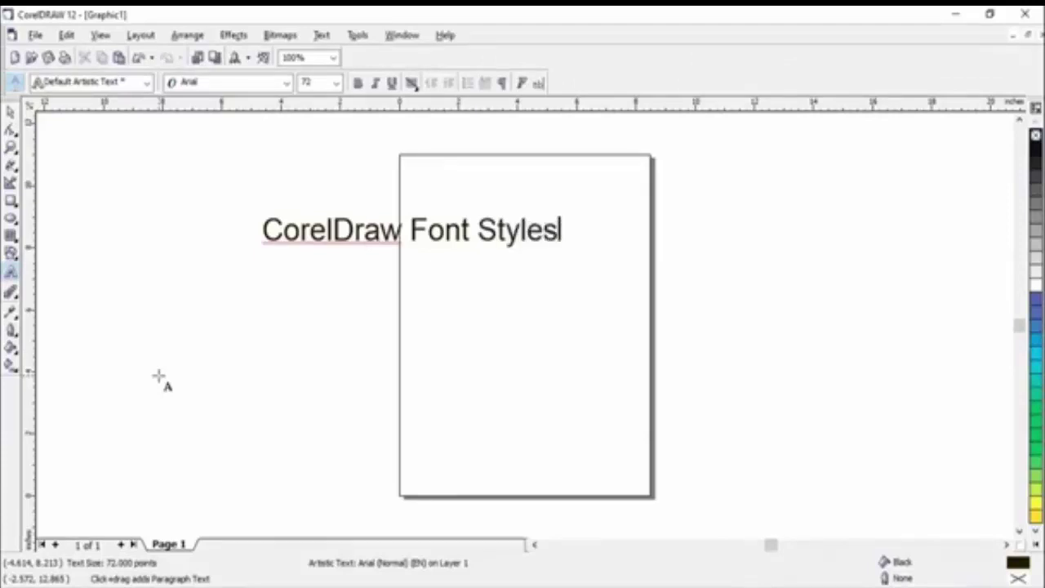
{"action": "key", "text": "Escape"}
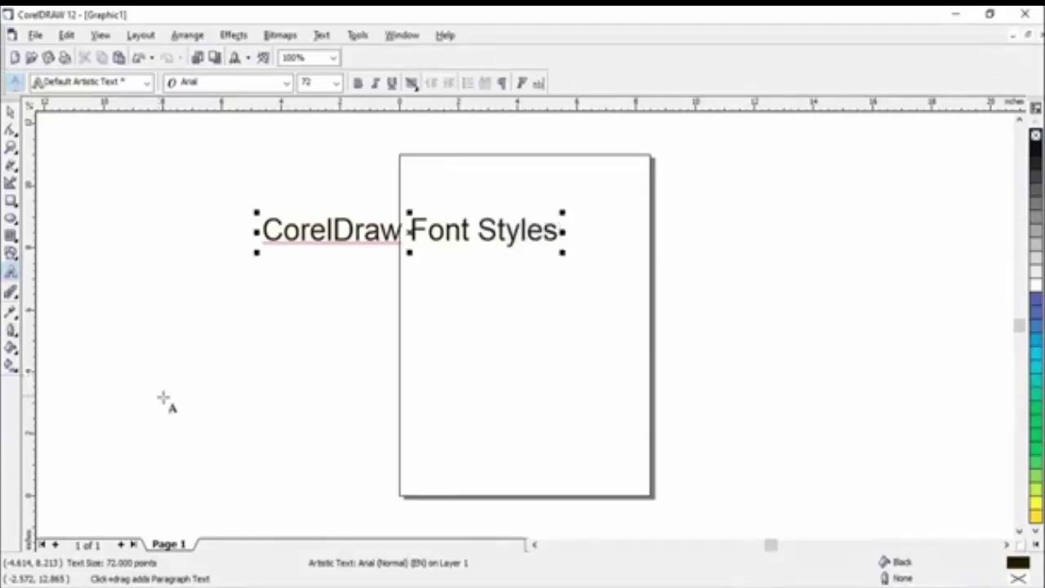
Step: Select the whole "CorelDraw Font Styles" line and preview fonts in it, from the Arial entries down to Century Gothic
{"action": "left_click", "coordinate": [560, 230]}
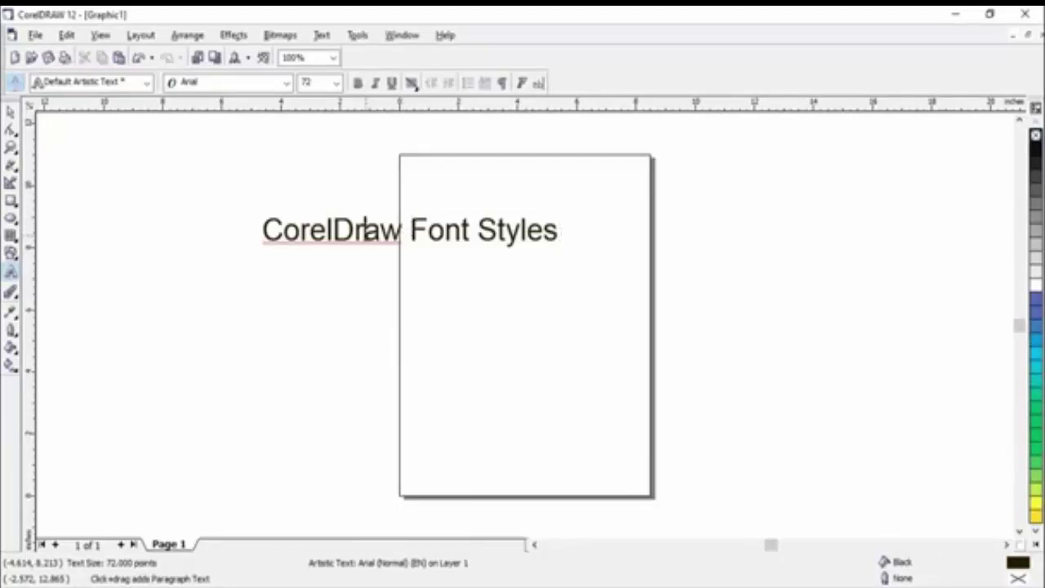
{"action": "triple_click", "coordinate": [365, 230]}
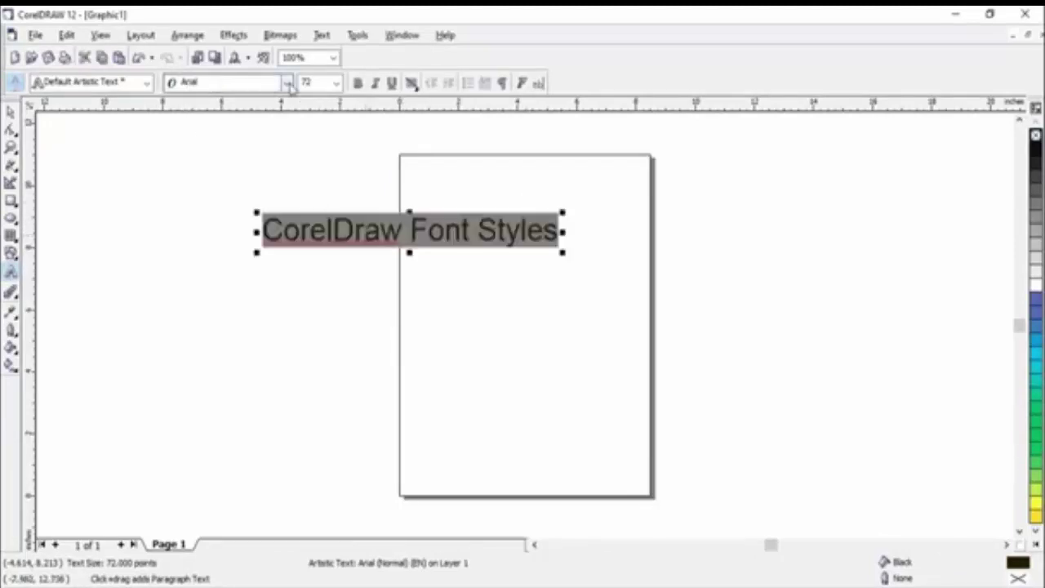
{"action": "left_click", "coordinate": [287, 83]}
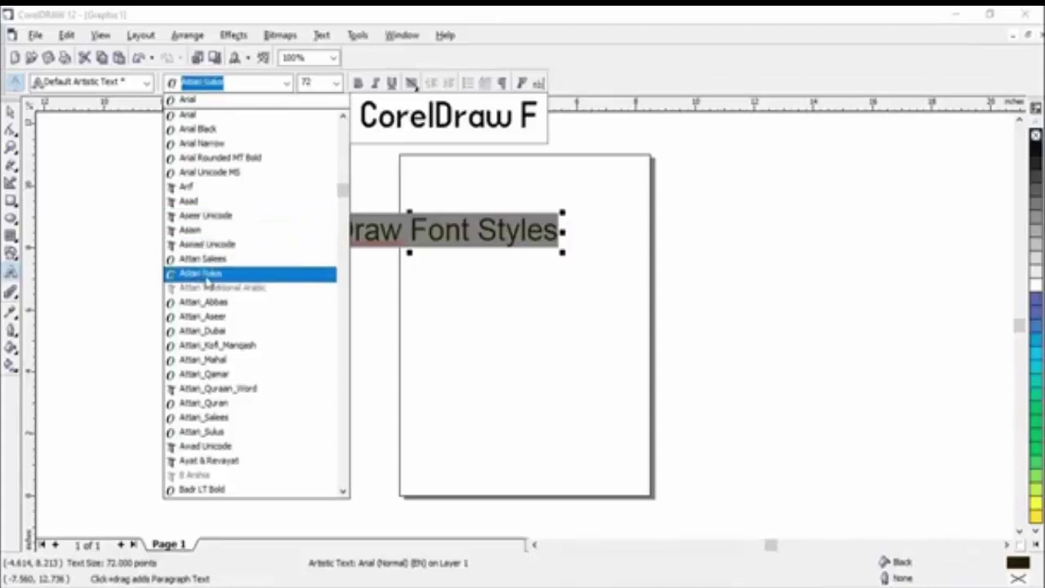
{"action": "scroll", "coordinate": [207, 280], "scroll_direction": "down", "scroll_amount": 8}
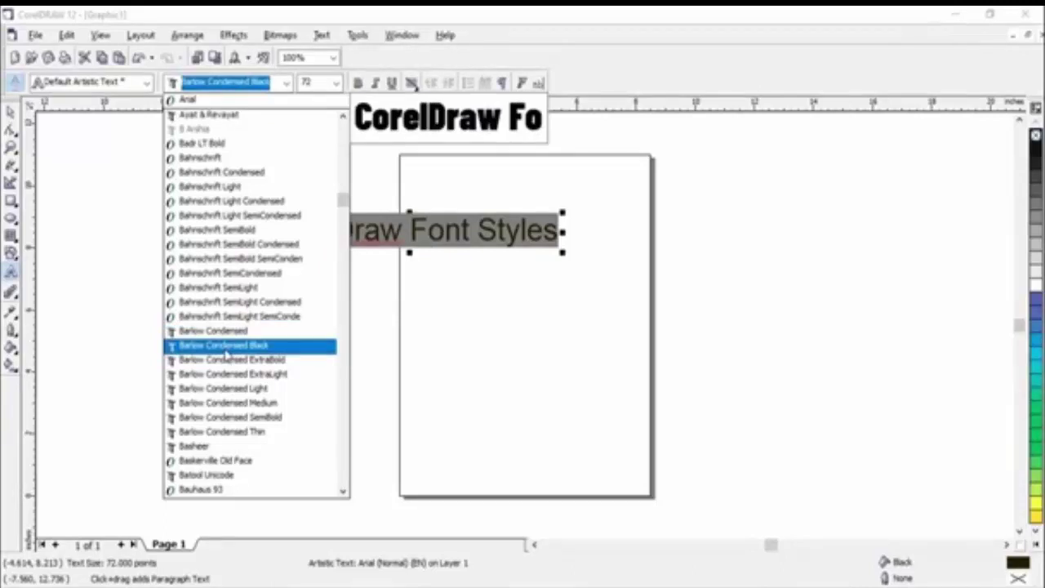
{"action": "scroll", "coordinate": [227, 343], "scroll_direction": "down", "scroll_amount": 1}
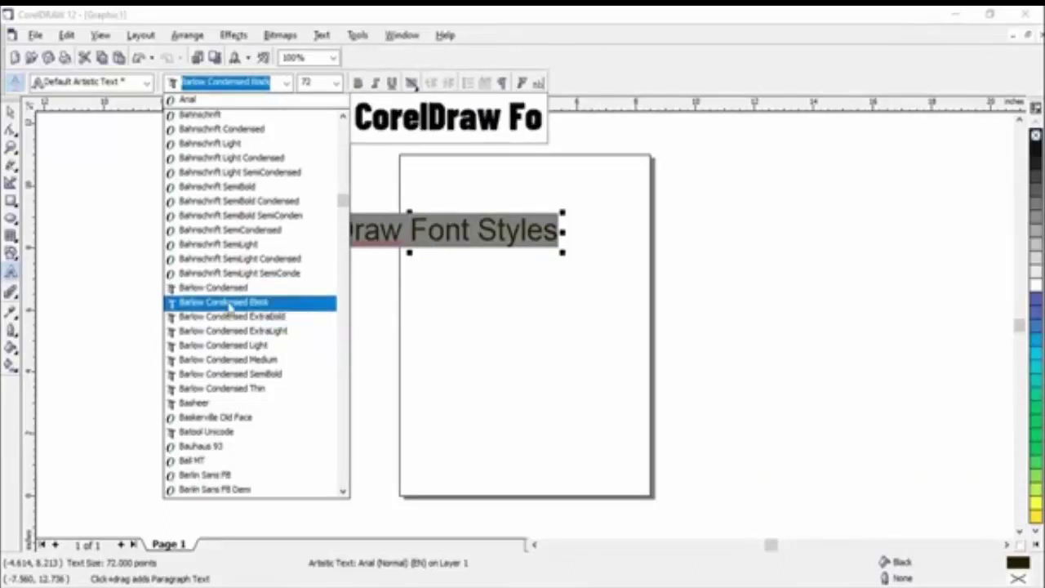
{"action": "scroll", "coordinate": [224, 367], "scroll_direction": "down", "scroll_amount": 2}
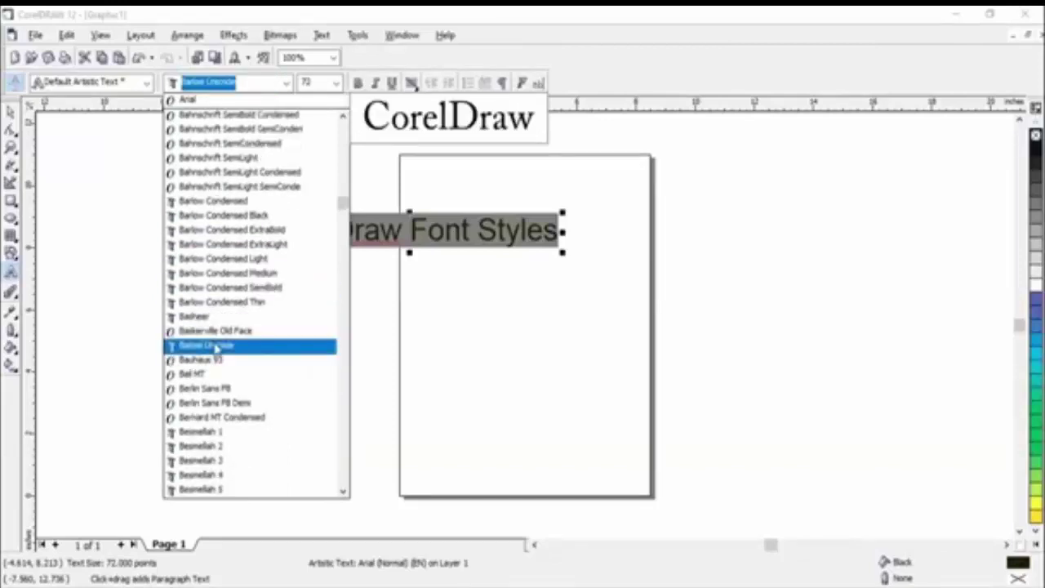
{"action": "scroll", "coordinate": [218, 337], "scroll_direction": "down", "scroll_amount": 1}
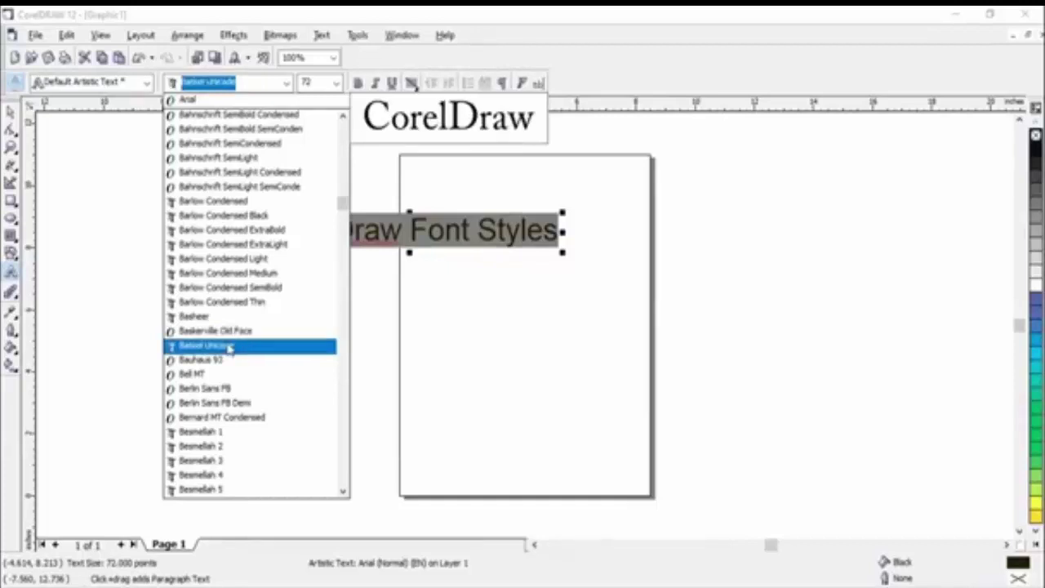
{"action": "scroll", "coordinate": [221, 363], "scroll_direction": "down", "scroll_amount": 2}
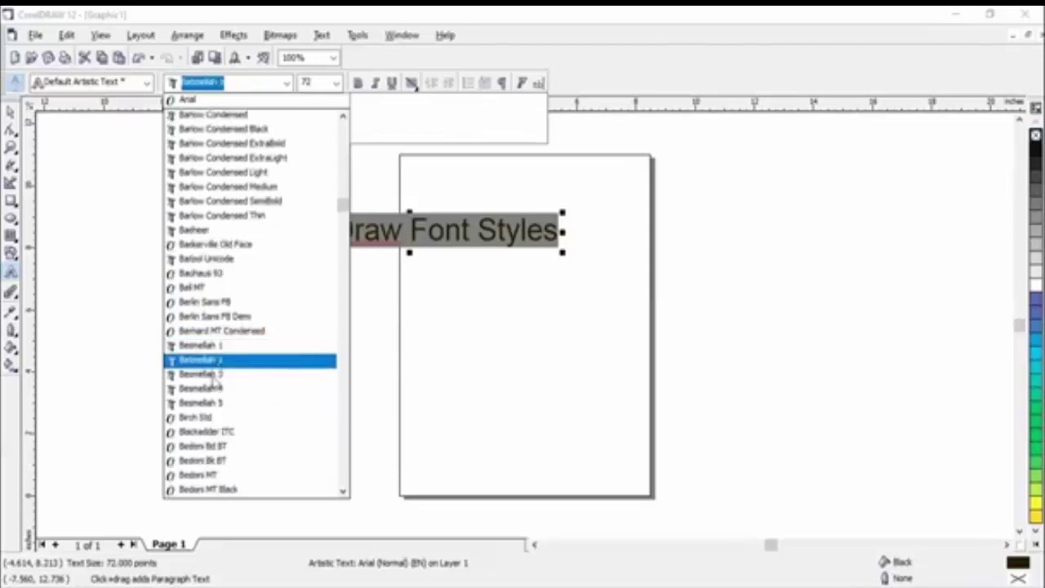
{"action": "scroll", "coordinate": [218, 400], "scroll_direction": "down", "scroll_amount": 3}
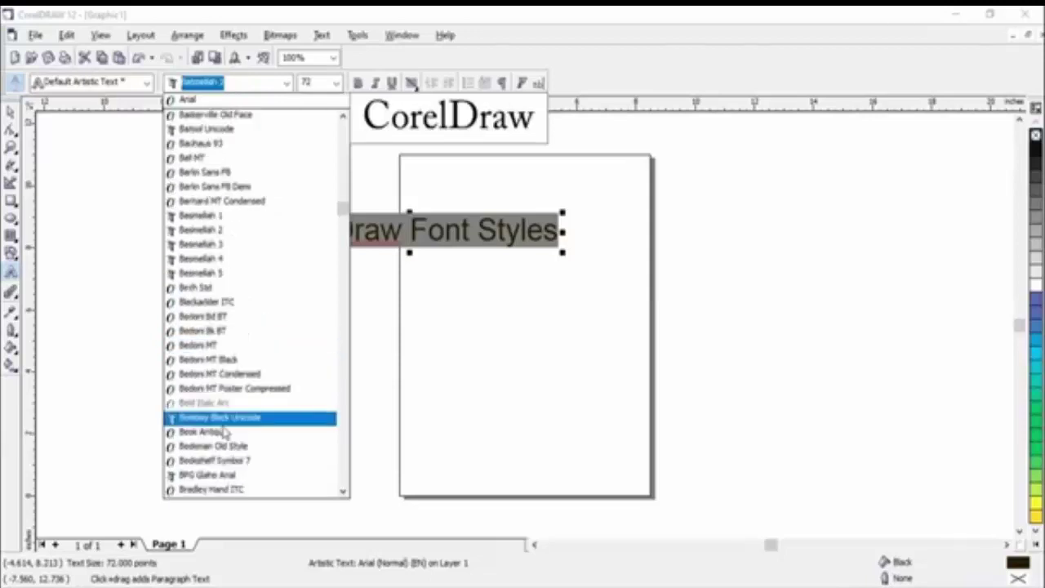
{"action": "scroll", "coordinate": [221, 424], "scroll_direction": "down", "scroll_amount": 1}
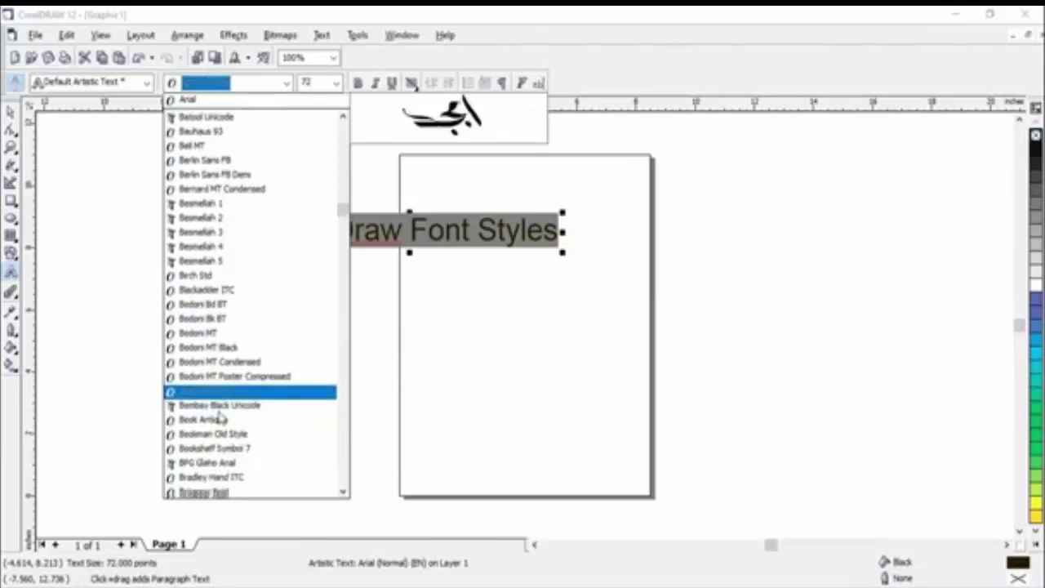
{"action": "scroll", "coordinate": [221, 418], "scroll_direction": "down", "scroll_amount": 6}
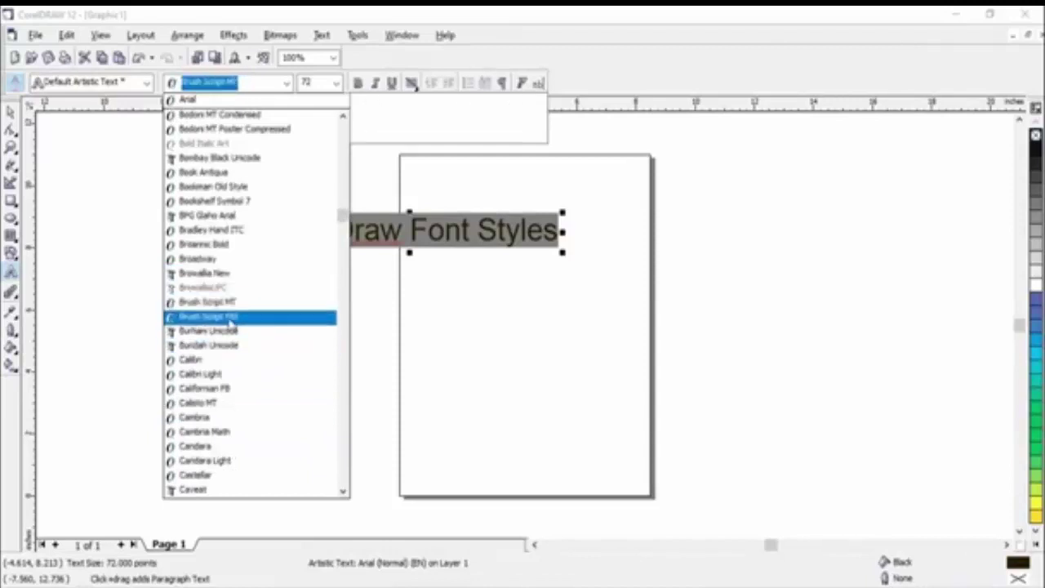
{"action": "scroll", "coordinate": [221, 327], "scroll_direction": "down", "scroll_amount": 1}
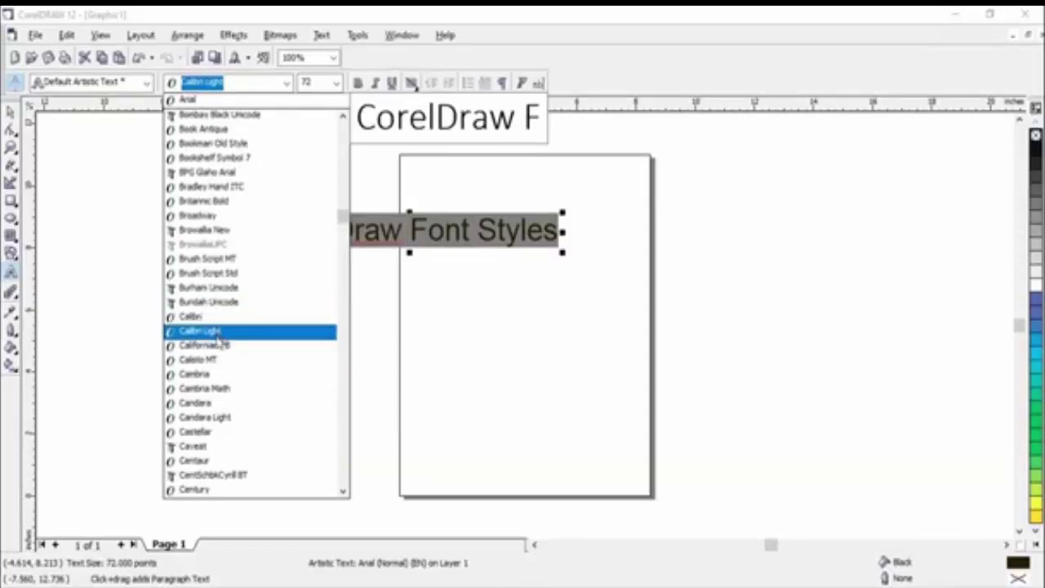
{"action": "scroll", "coordinate": [221, 318], "scroll_direction": "down", "scroll_amount": 1}
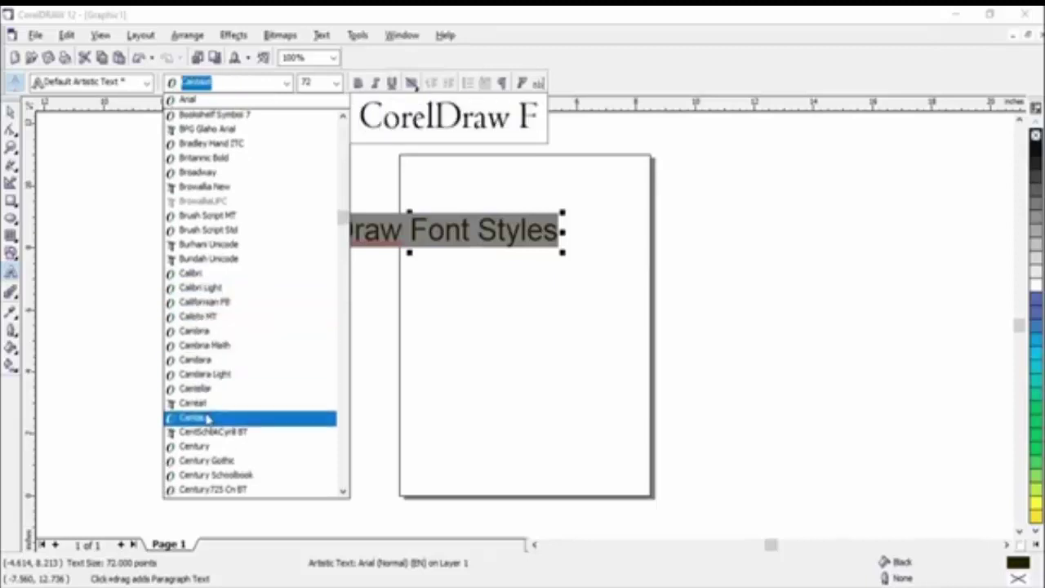
{"action": "scroll", "coordinate": [208, 405], "scroll_direction": "down", "scroll_amount": 1}
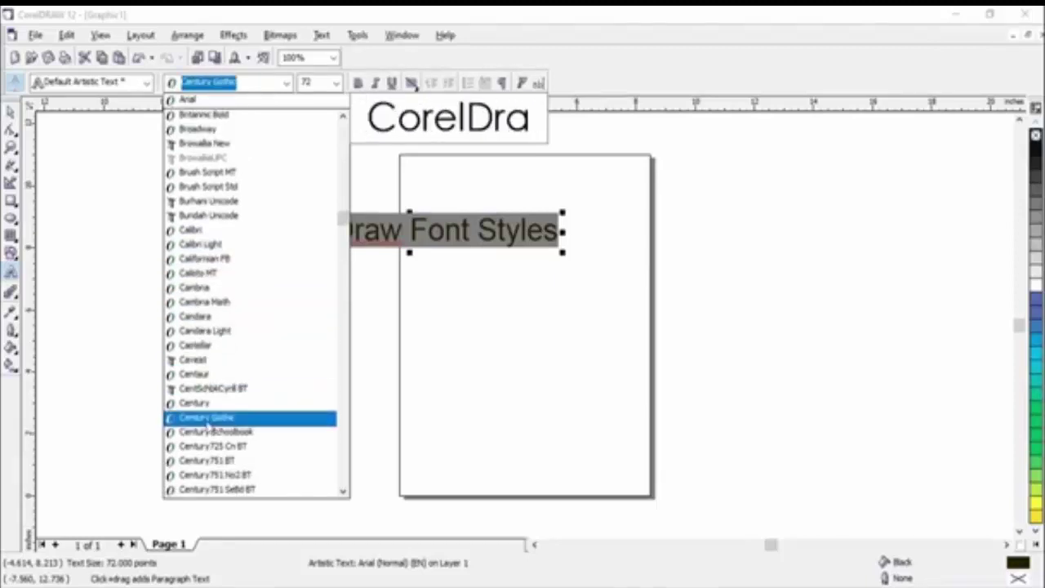
{"action": "scroll", "coordinate": [209, 426], "scroll_direction": "down", "scroll_amount": 1}
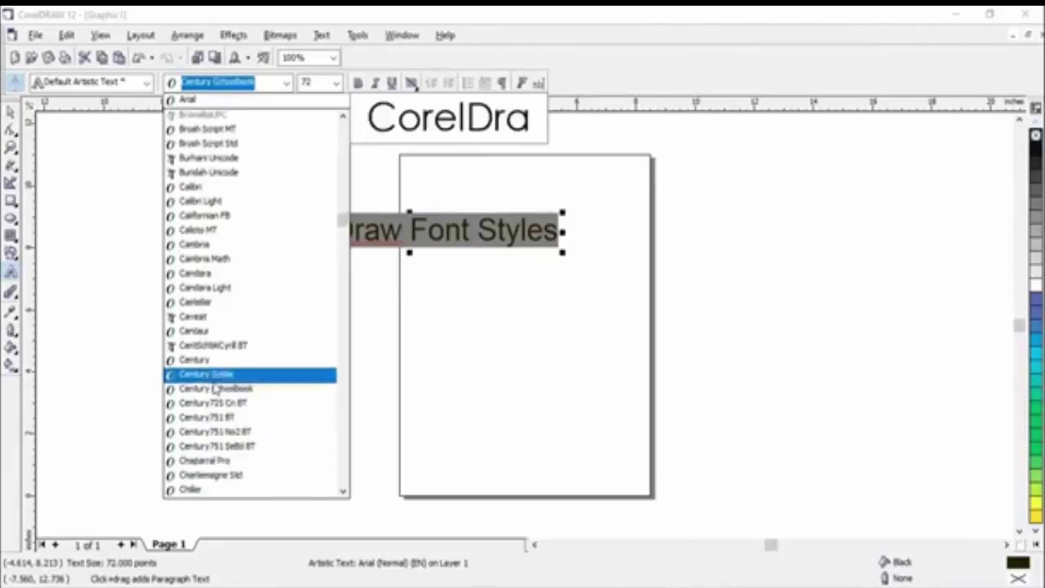
Step: Apply Century Schoolbook and Colonna MT in turn to the selected text and enlarge it from its corner
{"action": "left_click", "coordinate": [219, 392]}
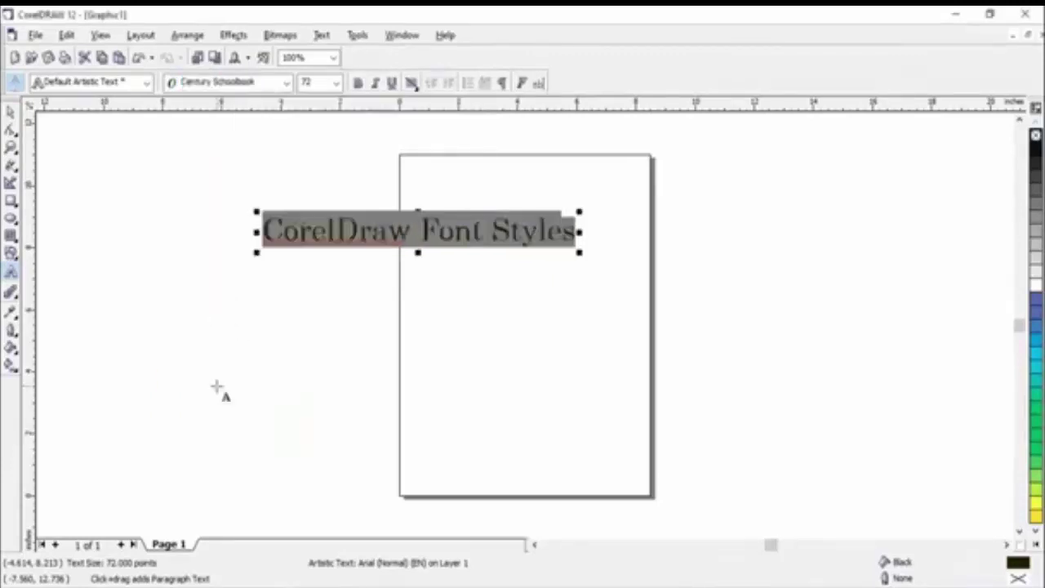
{"action": "left_click", "coordinate": [287, 83]}
{"action": "scroll", "coordinate": [219, 392], "scroll_direction": "down", "scroll_amount": 3}
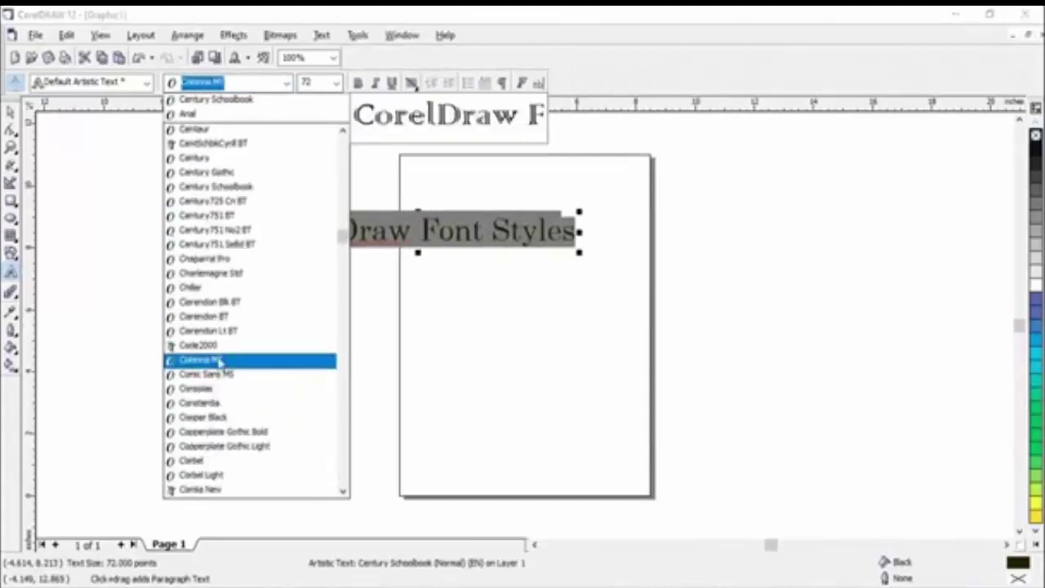
{"action": "left_click", "coordinate": [219, 360]}
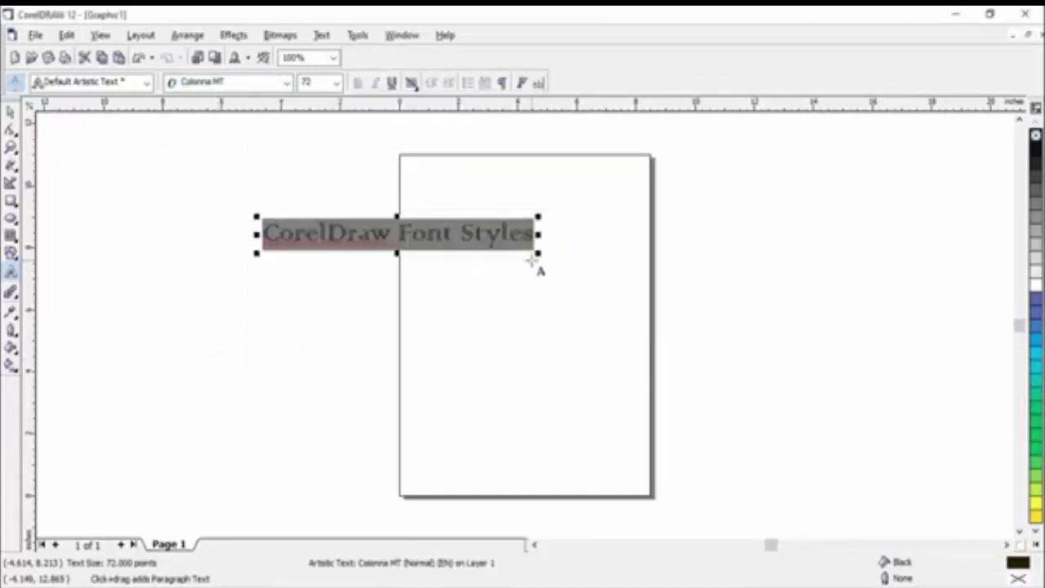
{"action": "left_click_drag", "start_coordinate": [538, 253], "coordinate": [668, 394]}
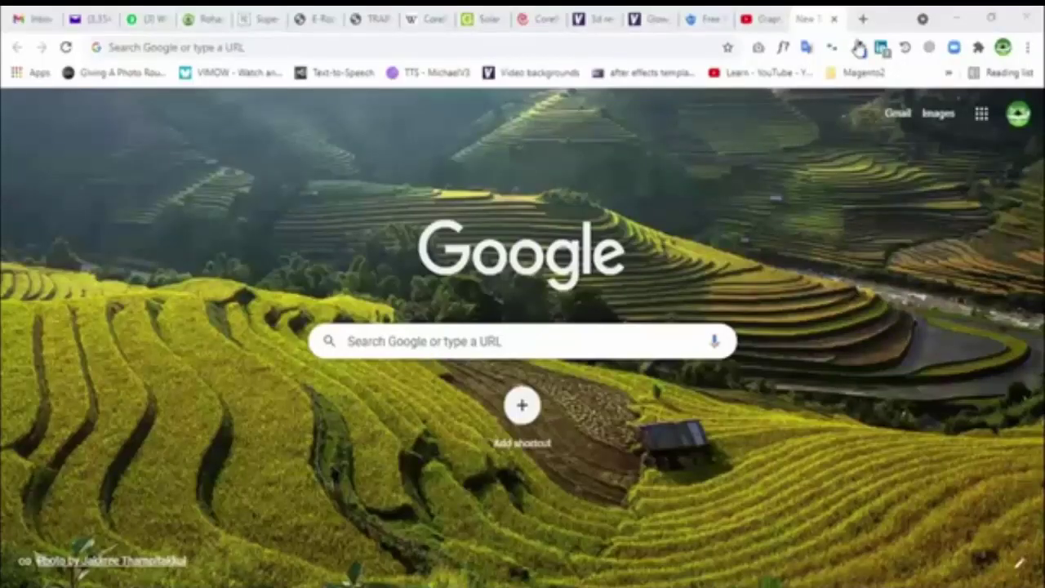
Step: Switch to Chrome and search Google for "free fonts download for my PC"
{"action": "left_click", "coordinate": [800, 304]}
{"action": "left_click", "coordinate": [823, 334]}
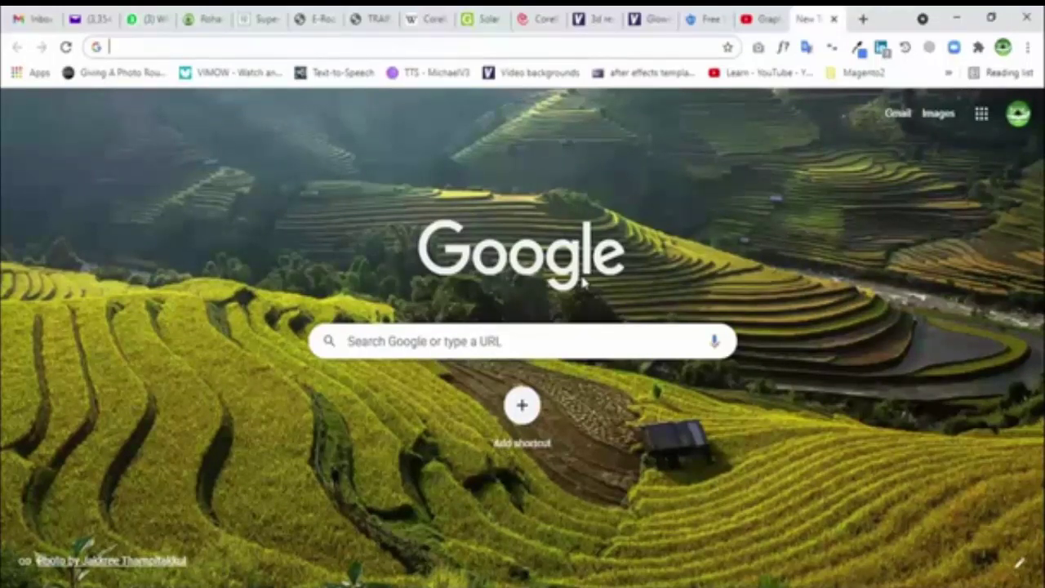
{"action": "left_click", "coordinate": [458, 346]}
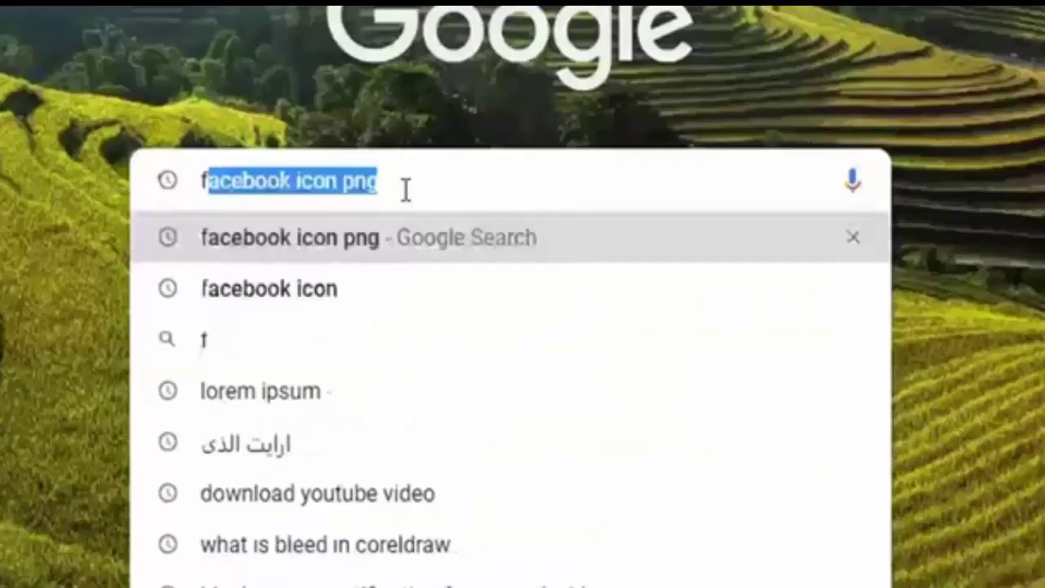
{"action": "type", "text": "free fonts"}
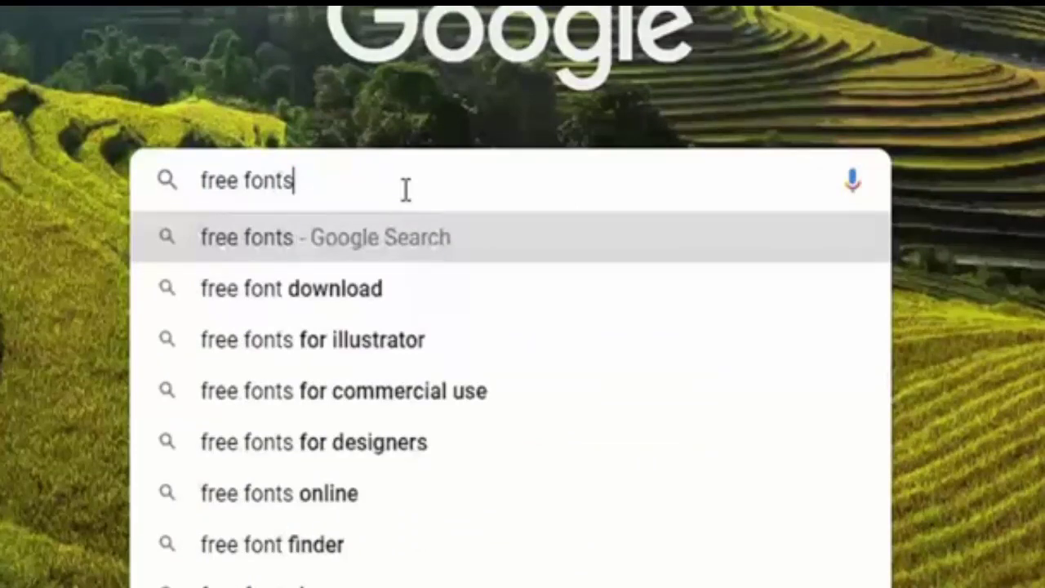
{"action": "type", "text": " downloa"}
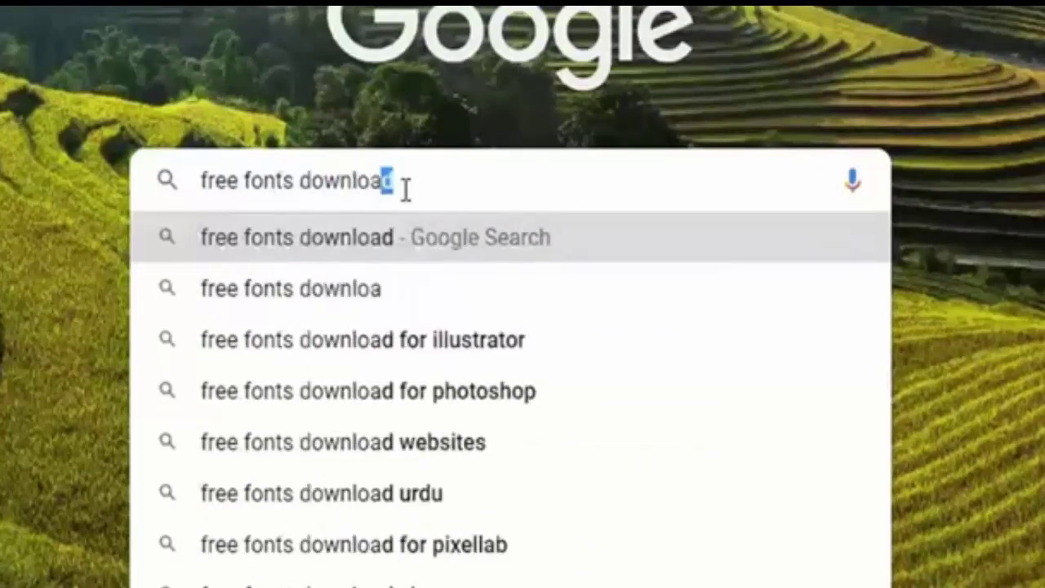
{"action": "type", "text": "d for my "}
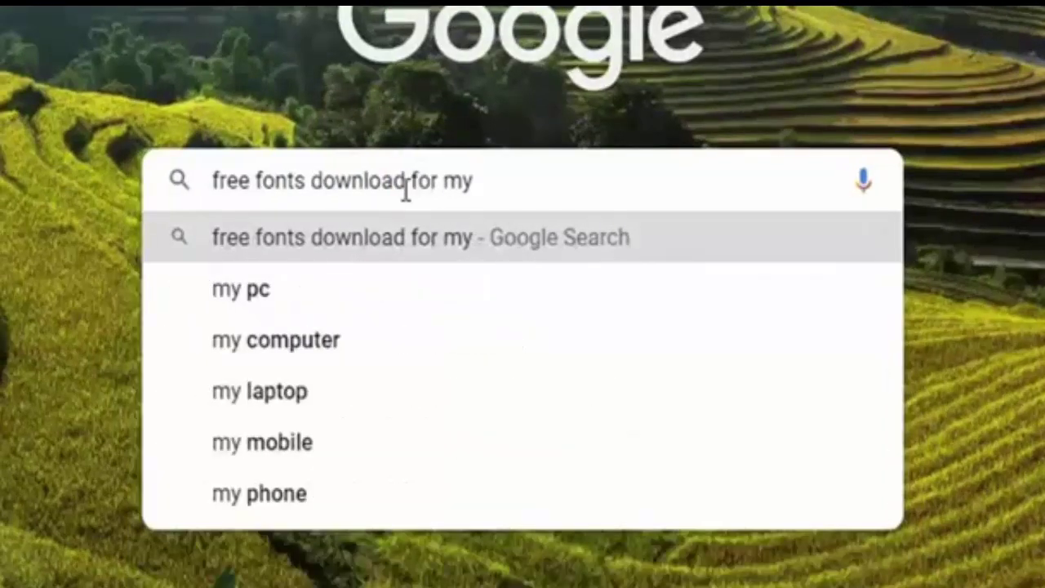
{"action": "type", "text": "PC"}
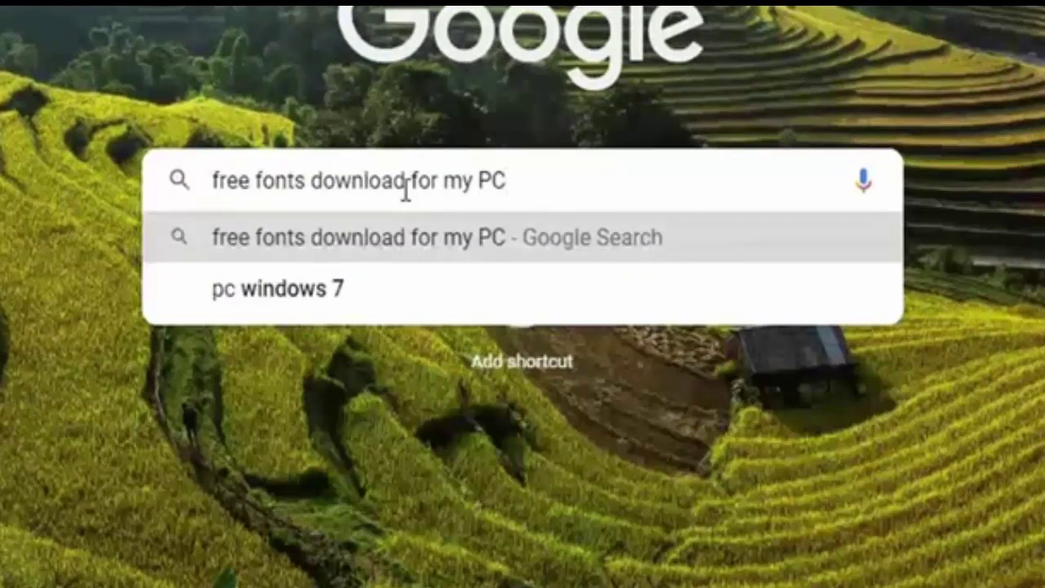
{"action": "key", "text": "Return"}
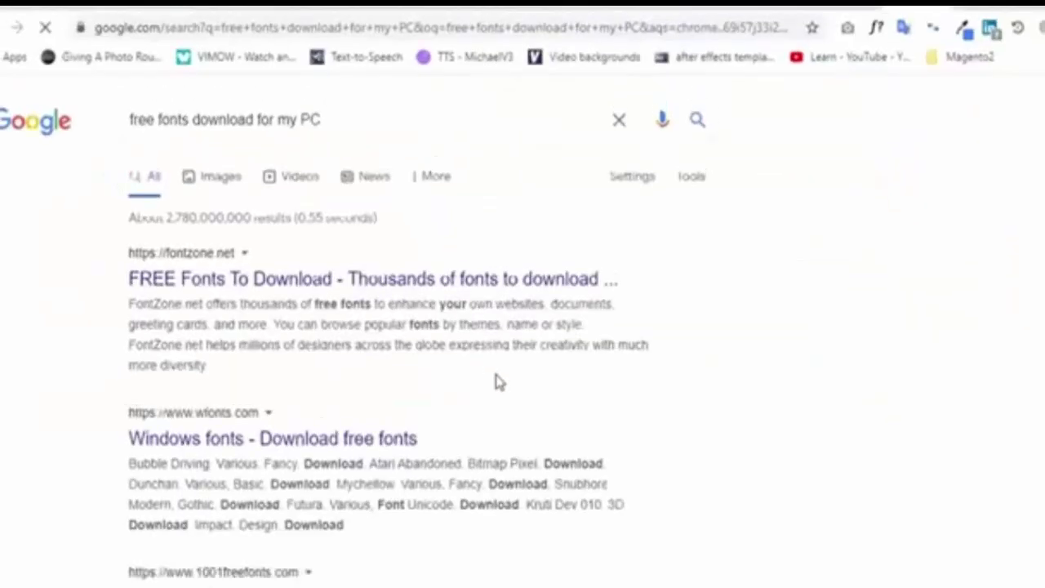
Step: Open the "1001 Free Fonts | Download 57000 Fonts" search result in a new tab and switch to that tab
{"action": "left_click", "coordinate": [149, 436]}
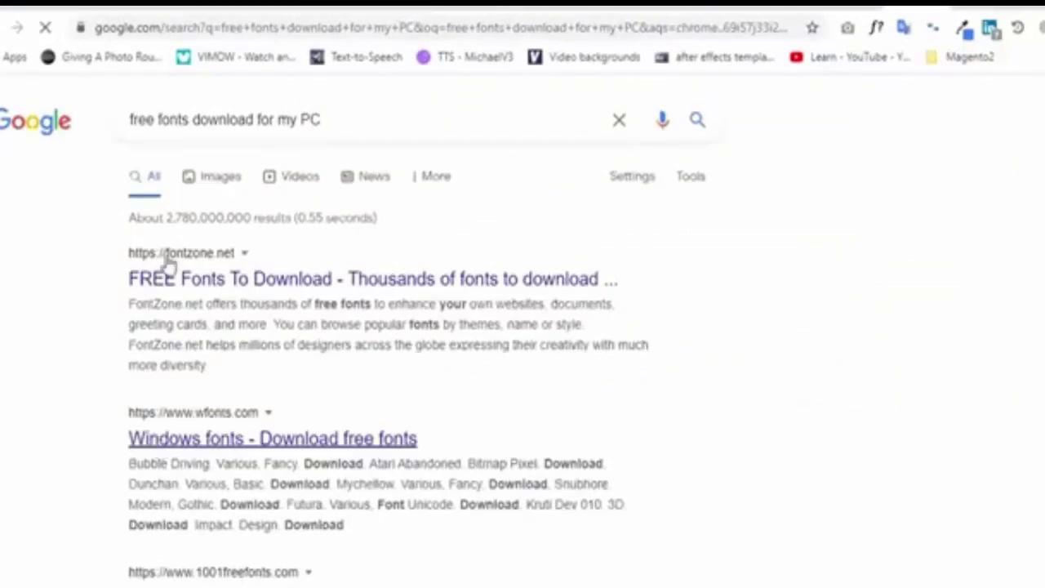
{"action": "scroll", "coordinate": [100, 443], "scroll_direction": "down", "scroll_amount": 3}
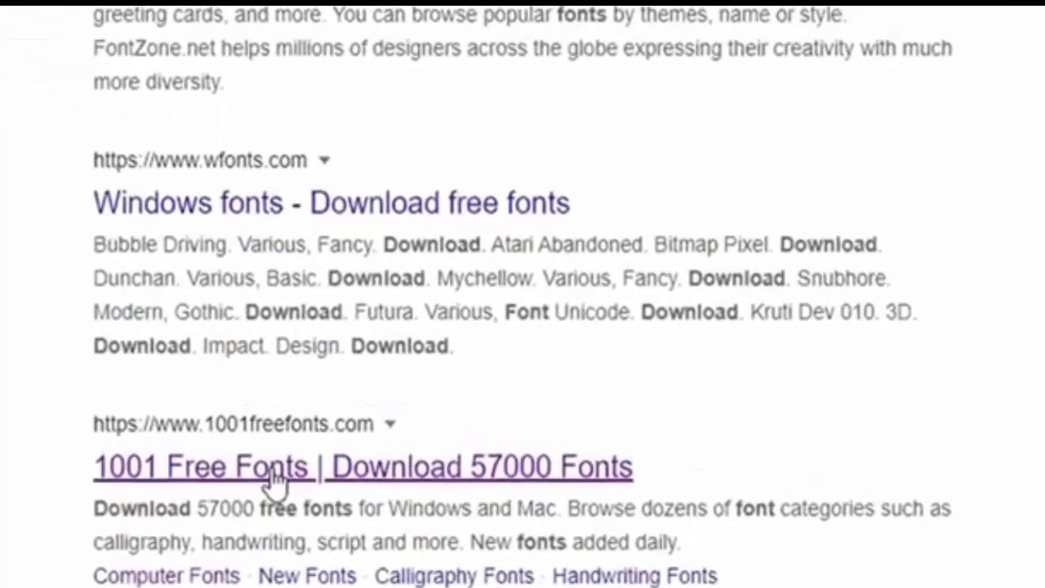
{"action": "left_click", "coordinate": [269, 478]}
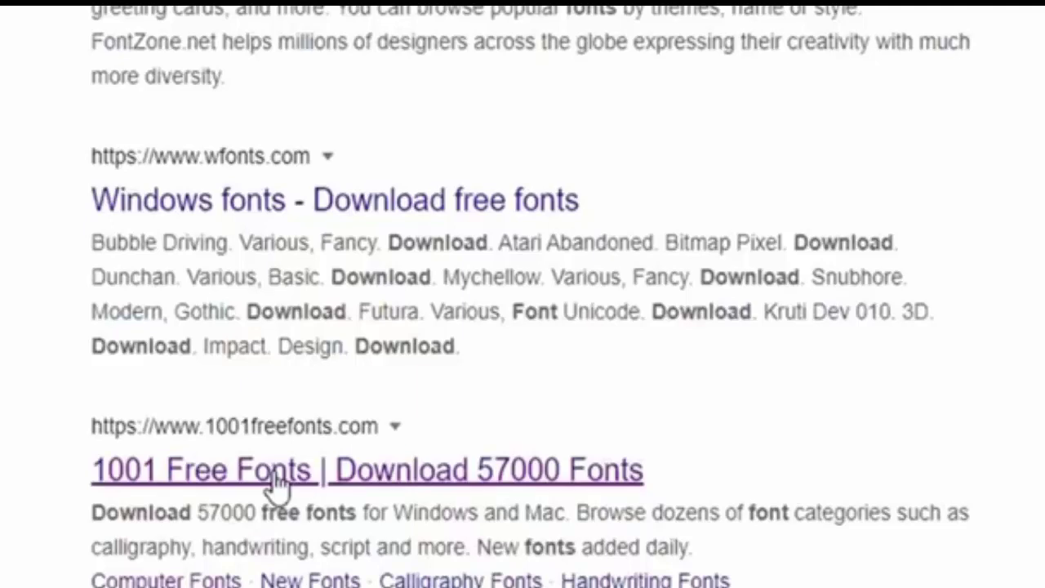
{"action": "right_click", "coordinate": [274, 480]}
{"action": "left_click", "coordinate": [359, 500]}
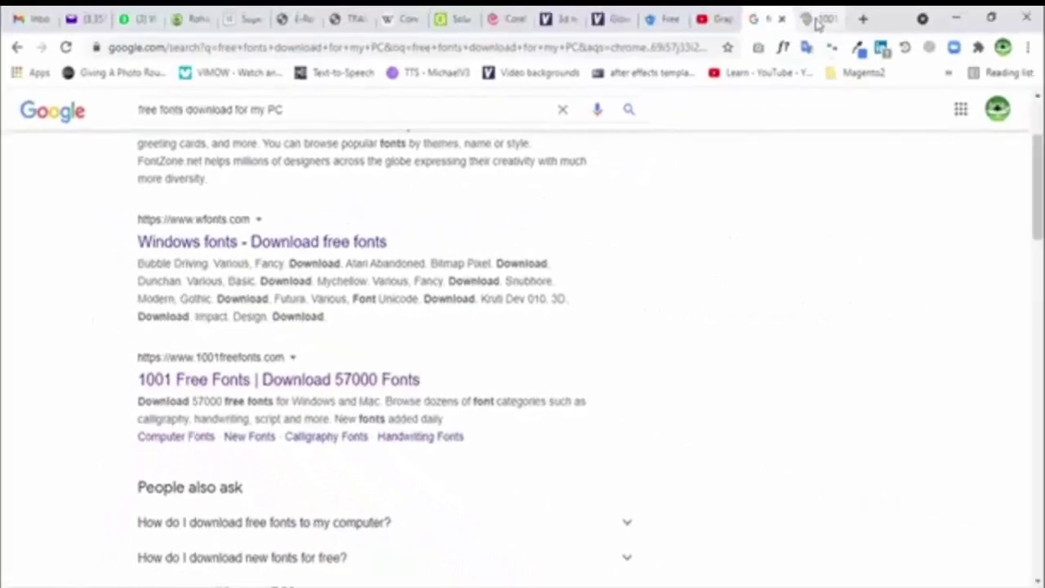
{"action": "left_click", "coordinate": [816, 22]}
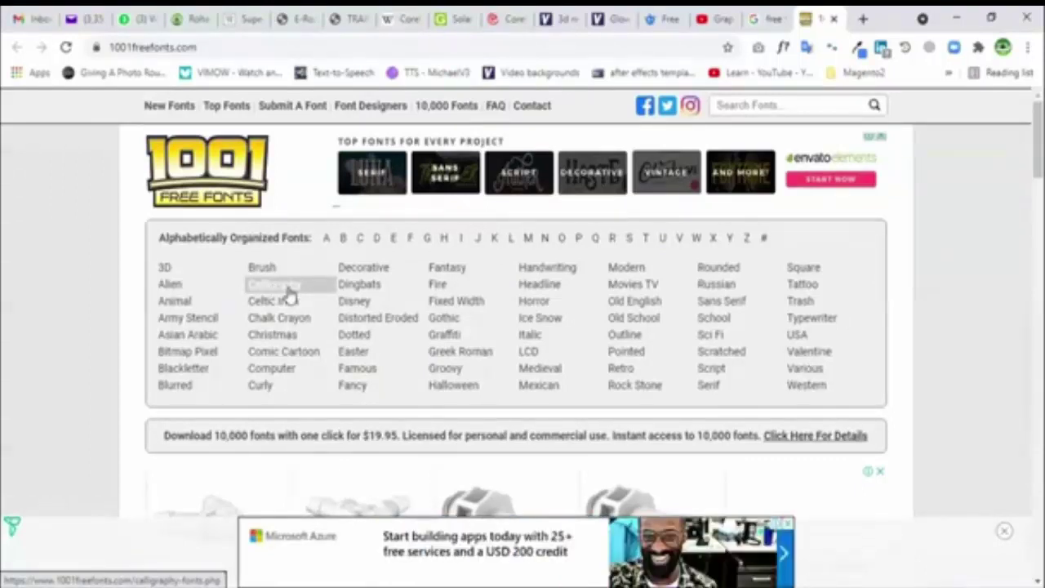
Step: Open the Calligraphy category and browse its fonts past Motion Picture and Coneria Script to Admiration Pains
{"action": "left_click", "coordinate": [277, 285]}
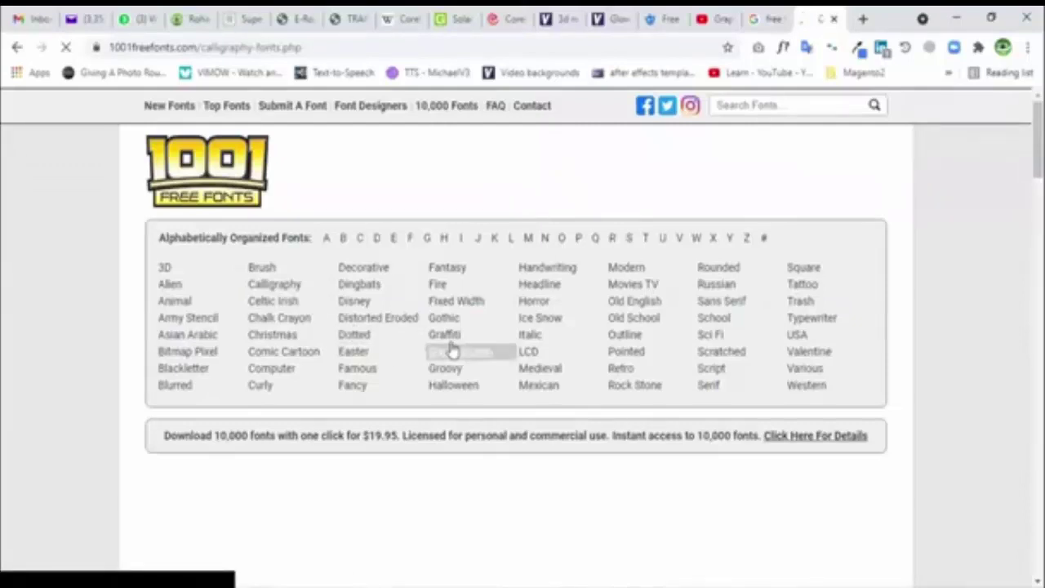
{"action": "scroll", "coordinate": [140, 344], "scroll_direction": "down", "scroll_amount": 4}
{"action": "scroll", "coordinate": [140, 344], "scroll_direction": "down", "scroll_amount": 6}
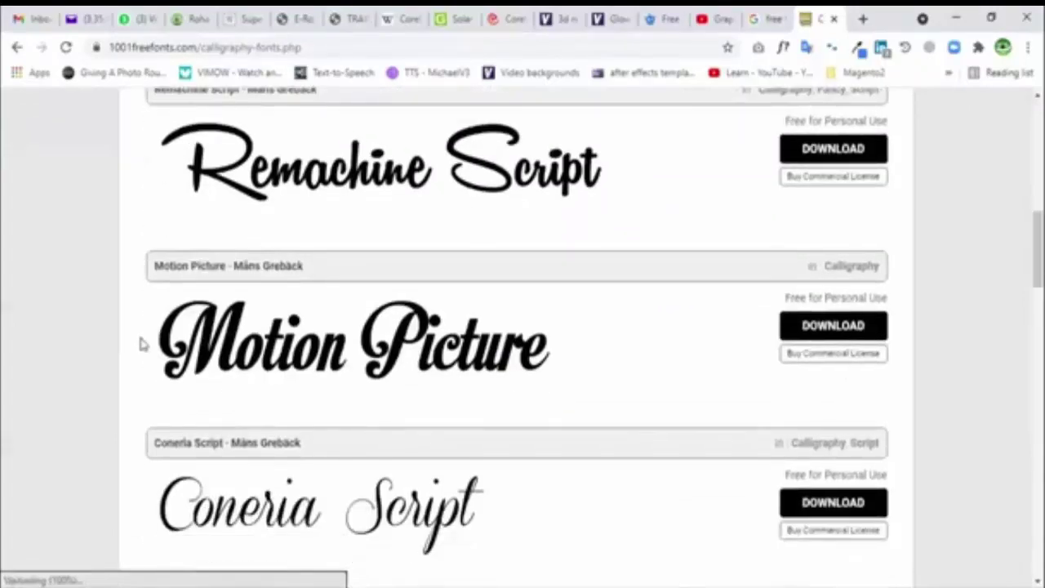
{"action": "scroll", "coordinate": [140, 344], "scroll_direction": "down", "scroll_amount": 1}
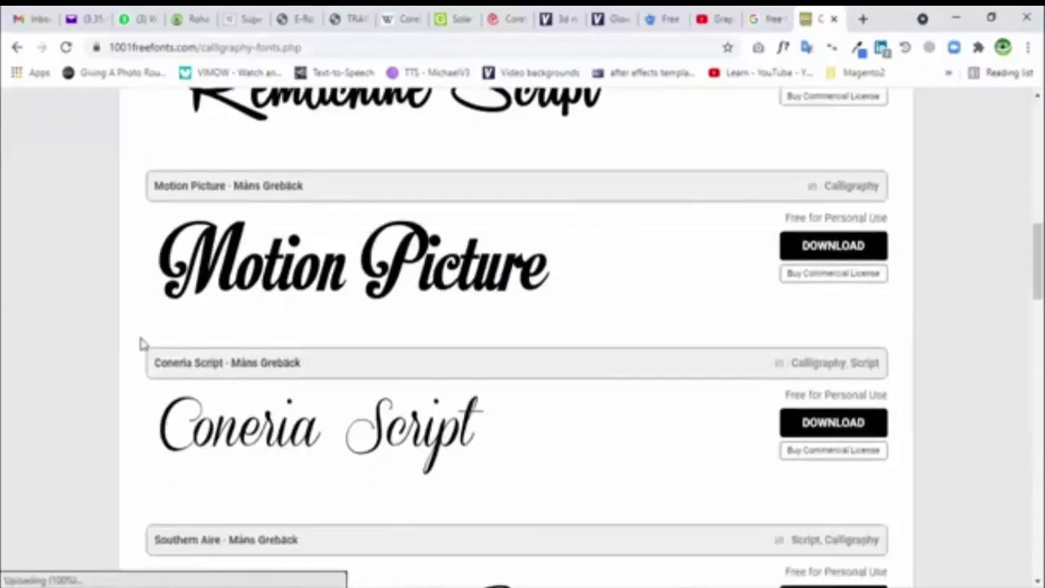
{"action": "scroll", "coordinate": [141, 344], "scroll_direction": "down", "scroll_amount": 7}
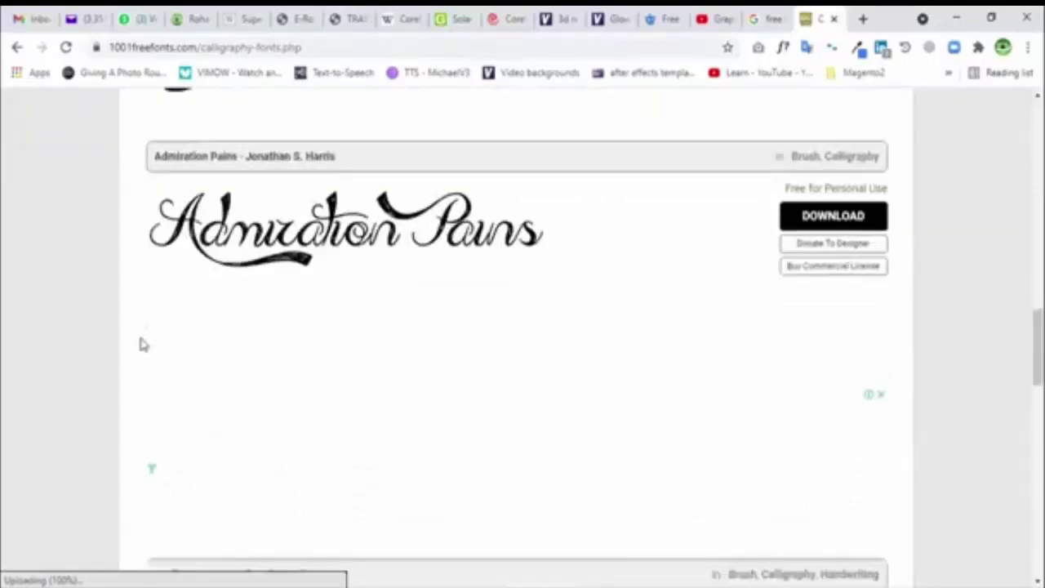
Step: Look through the first page of Calligraphy fonts from Art Brewery to Before The Rain, then back to Remachine Script and Admiration Pains
{"action": "scroll", "coordinate": [140, 344], "scroll_direction": "down", "scroll_amount": 1}
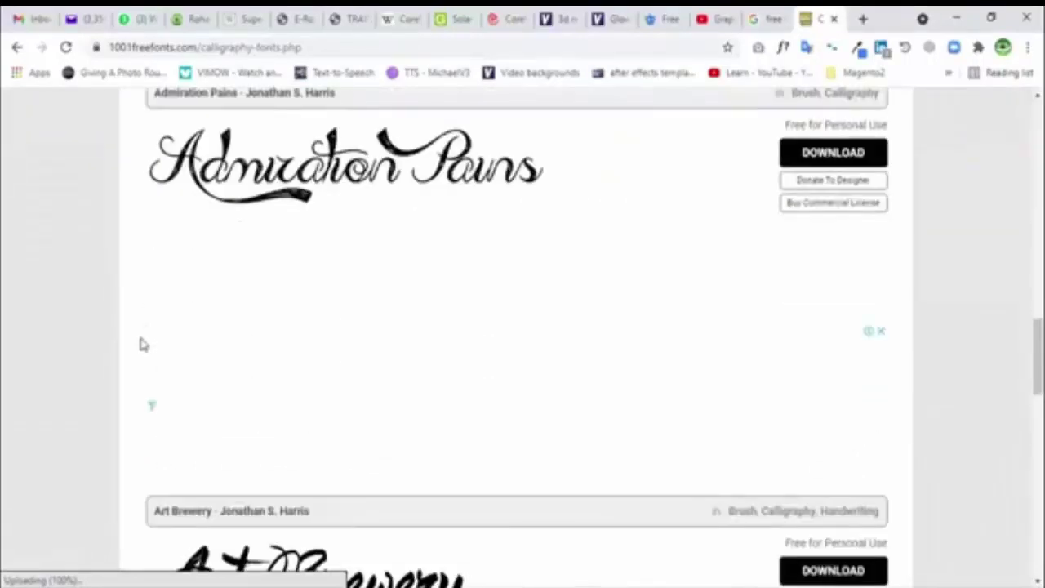
{"action": "scroll", "coordinate": [141, 344], "scroll_direction": "down", "scroll_amount": 4}
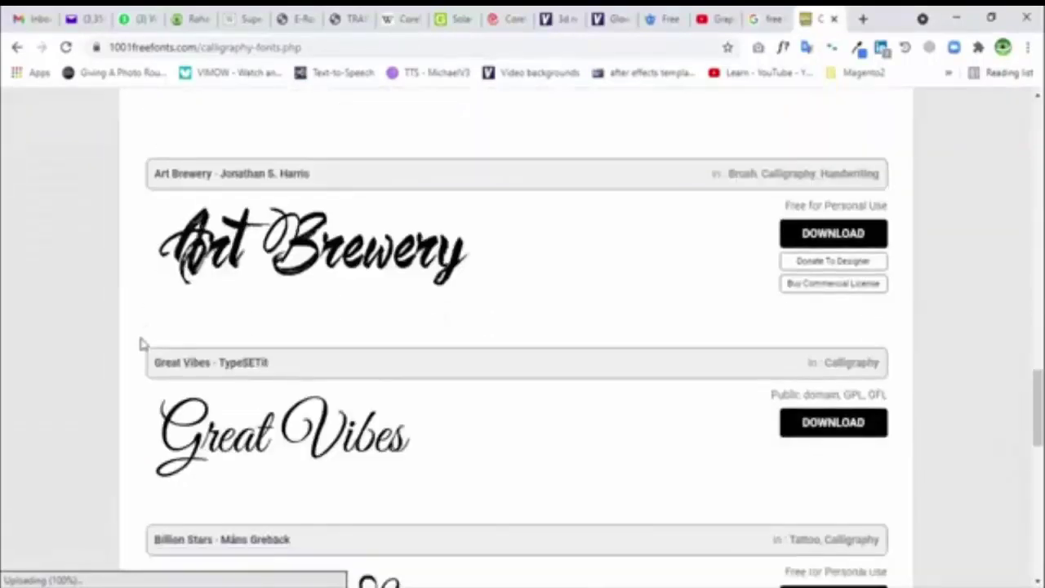
{"action": "scroll", "coordinate": [140, 343], "scroll_direction": "down", "scroll_amount": 1}
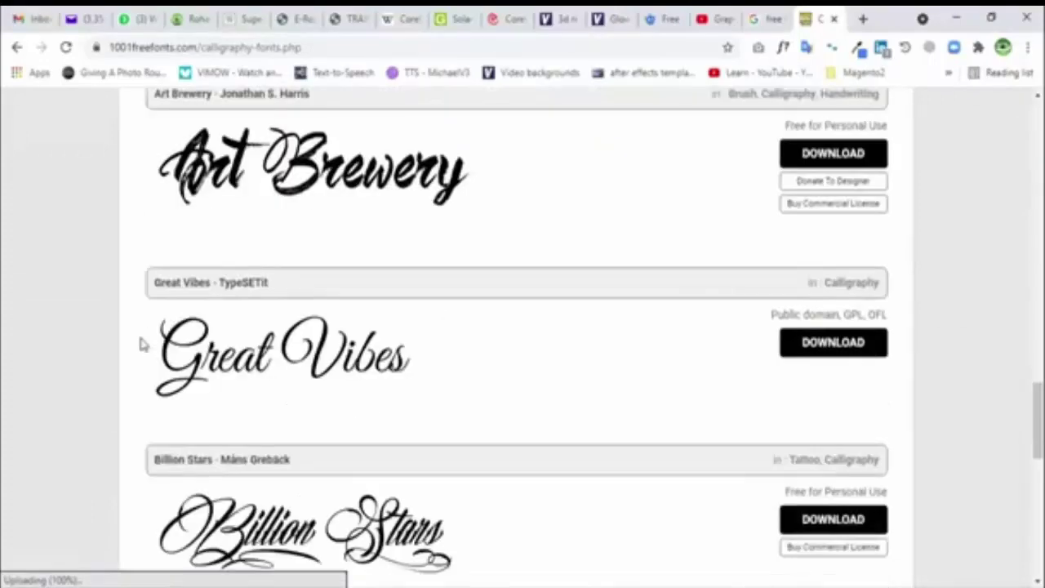
{"action": "scroll", "coordinate": [140, 343], "scroll_direction": "down", "scroll_amount": 8}
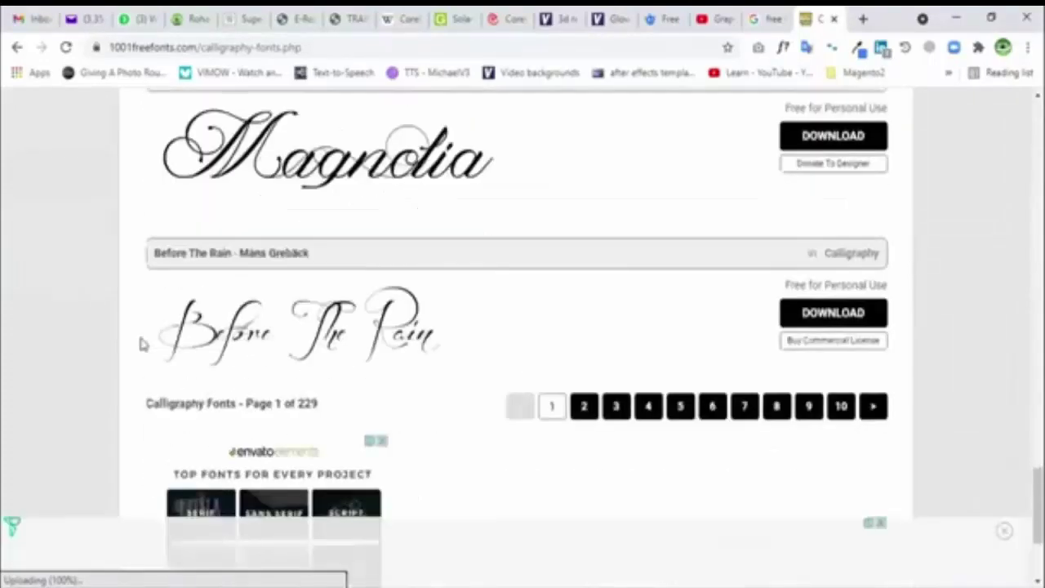
{"action": "scroll", "coordinate": [141, 344], "scroll_direction": "up", "scroll_amount": 9}
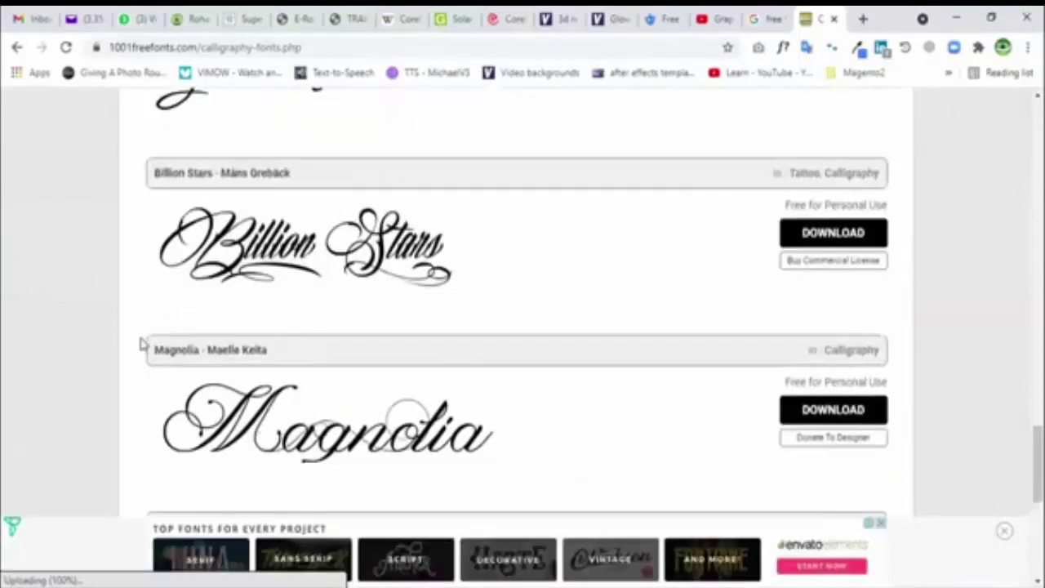
{"action": "scroll", "coordinate": [140, 343], "scroll_direction": "up", "scroll_amount": 13}
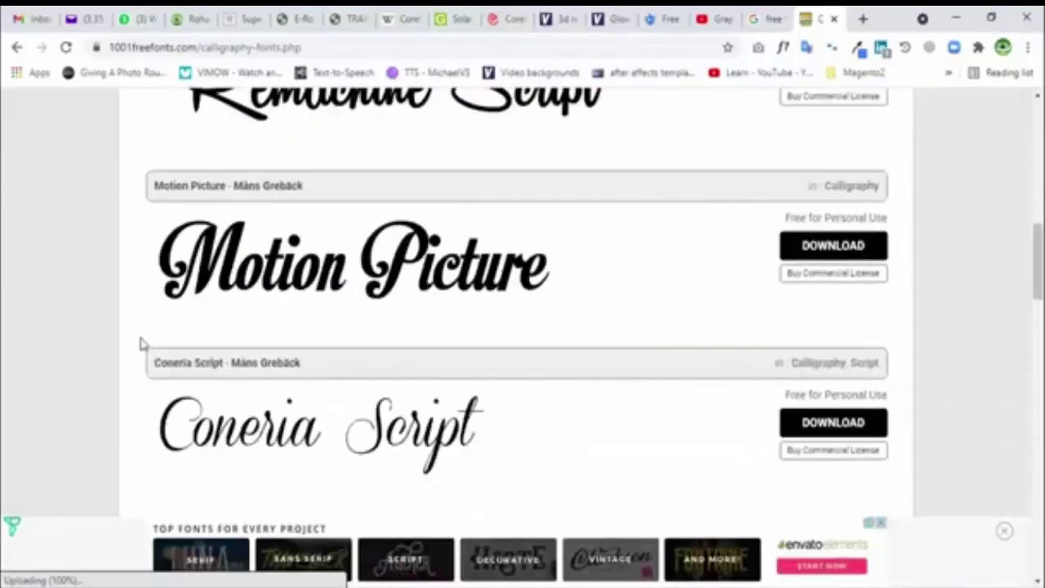
{"action": "scroll", "coordinate": [141, 344], "scroll_direction": "up", "scroll_amount": 2}
{"action": "scroll", "coordinate": [140, 343], "scroll_direction": "up", "scroll_amount": 1}
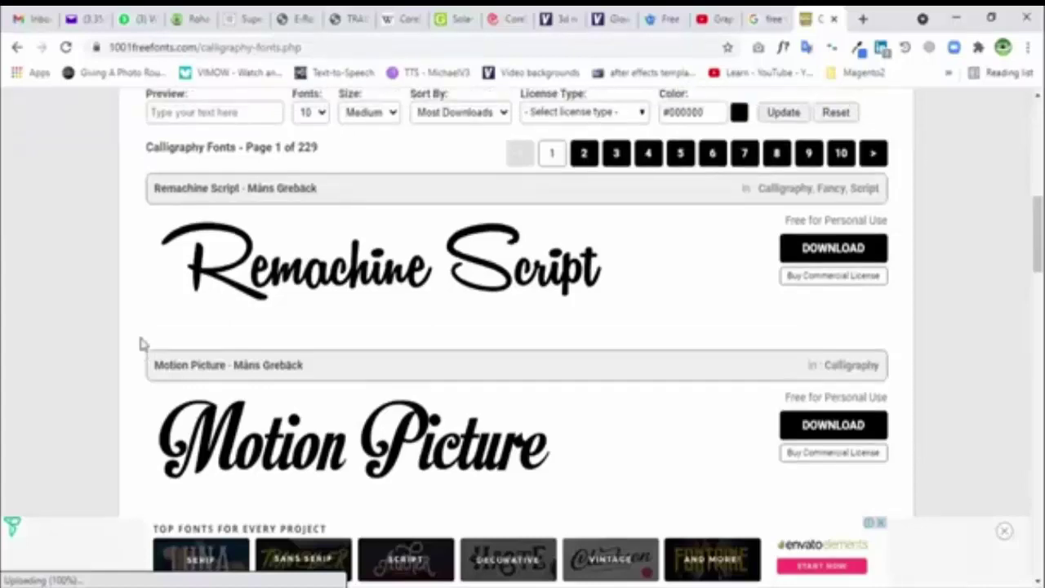
{"action": "scroll", "coordinate": [140, 344], "scroll_direction": "down", "scroll_amount": 1}
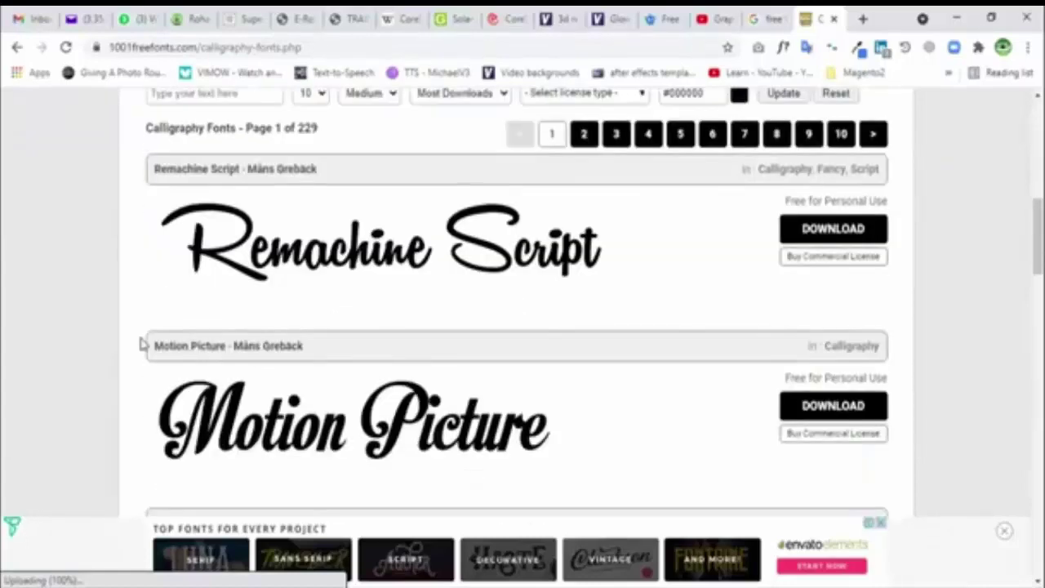
{"action": "scroll", "coordinate": [141, 344], "scroll_direction": "down", "scroll_amount": 6}
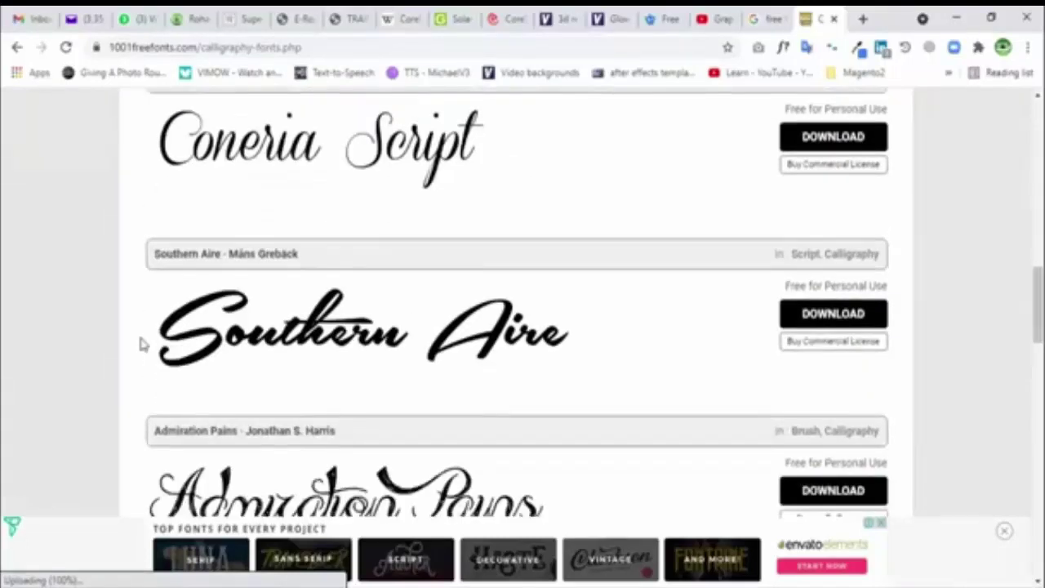
{"action": "scroll", "coordinate": [141, 343], "scroll_direction": "down", "scroll_amount": 2}
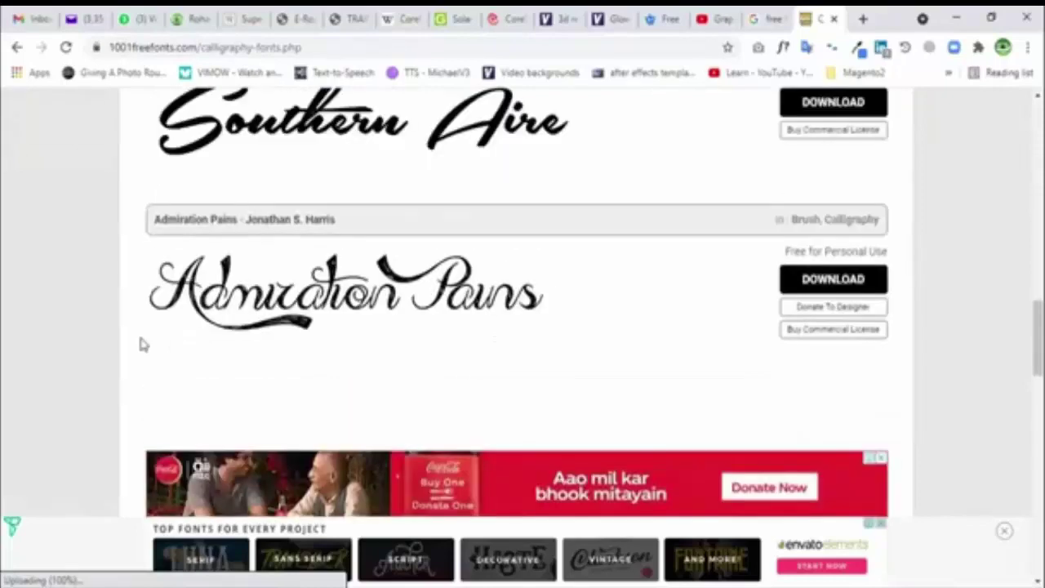
{"action": "scroll", "coordinate": [425, 308], "scroll_direction": "up", "scroll_amount": 1}
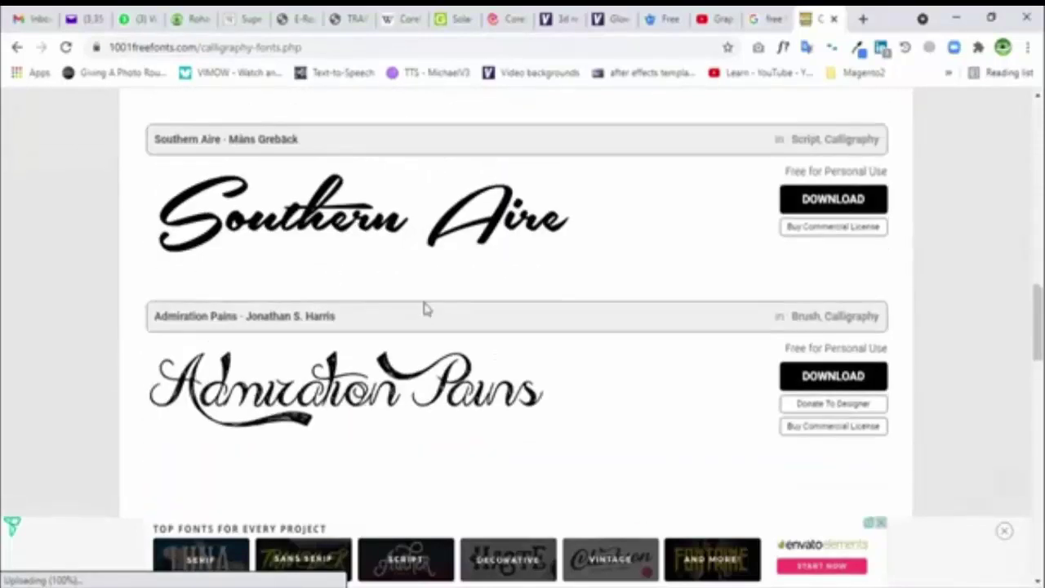
Step: Download the Admiration Pains font and save it to the Desktop as admiration-pains.zip
{"action": "left_click", "coordinate": [215, 325]}
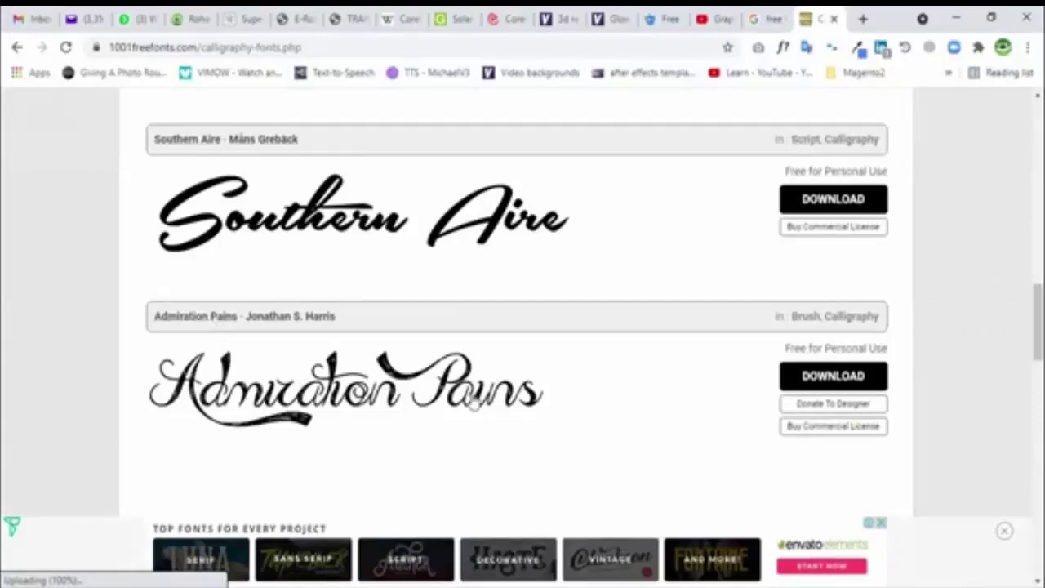
{"action": "left_click", "coordinate": [853, 382]}
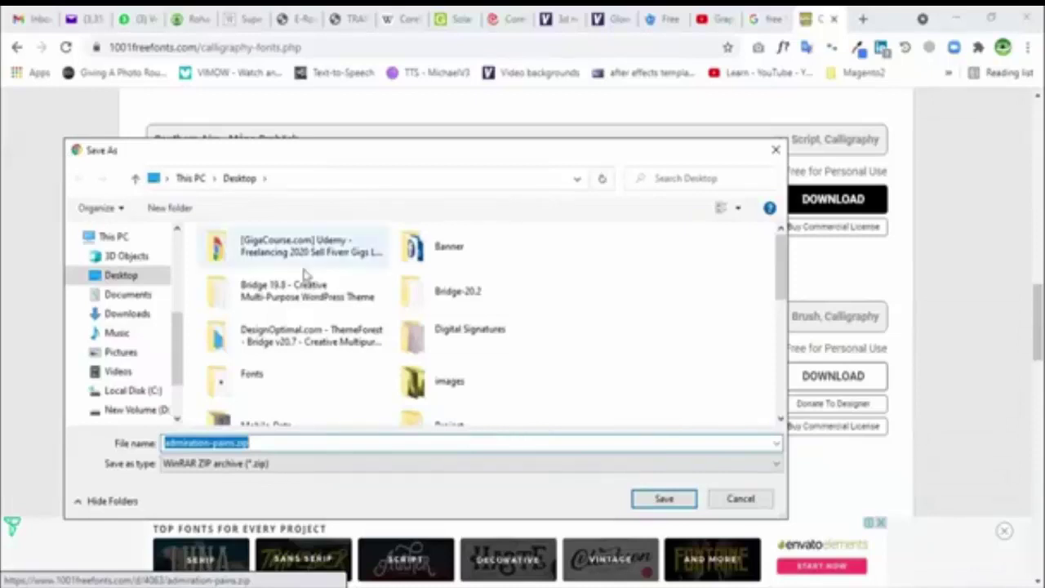
{"action": "left_click", "coordinate": [129, 277]}
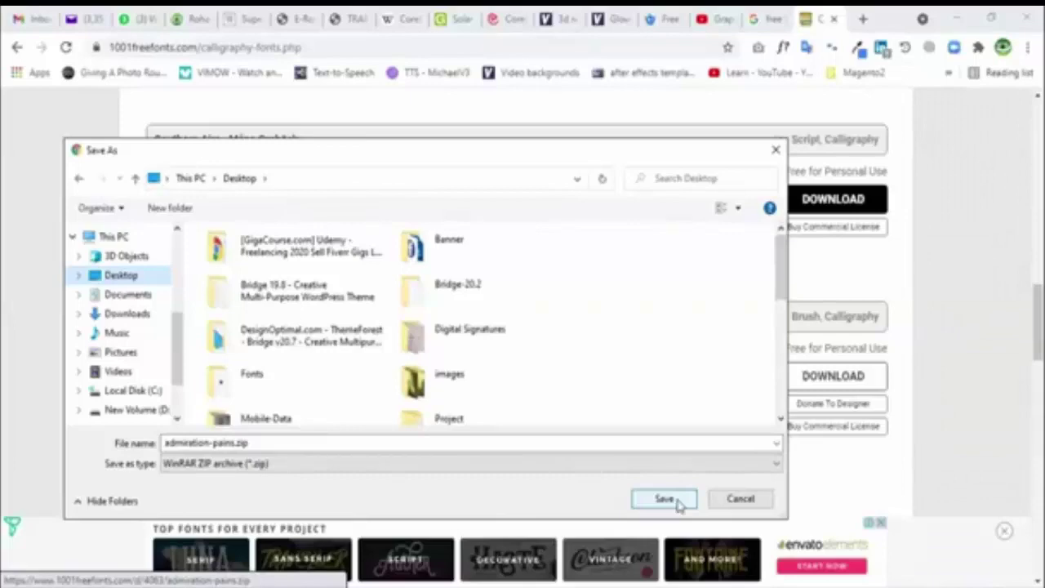
{"action": "left_click", "coordinate": [663, 499]}
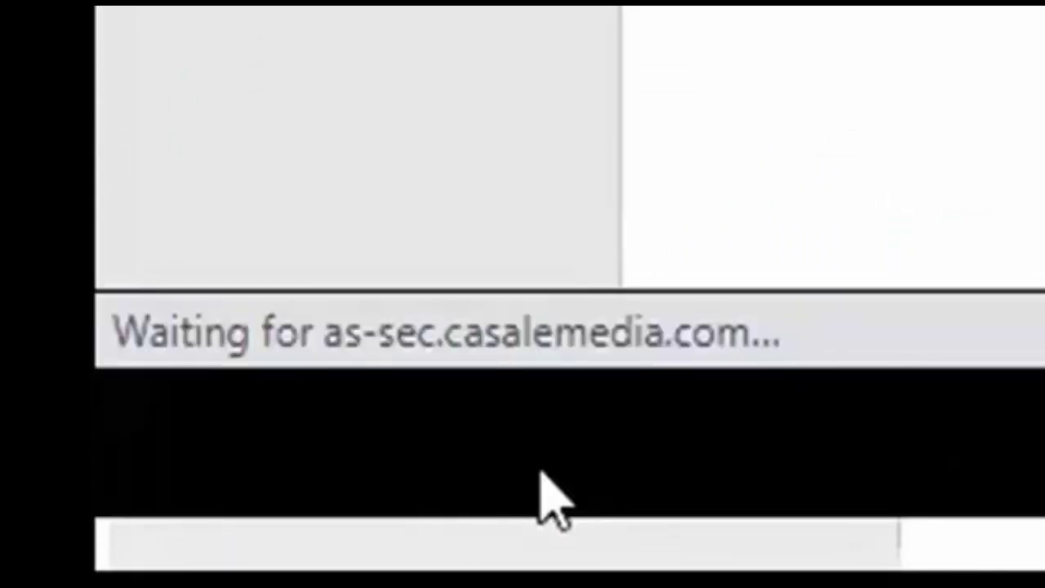
Step: Open the downloaded admiration-pains.zip archive in WinRAR and go through its PNG, TTF and license files
{"action": "left_click", "coordinate": [538, 472]}
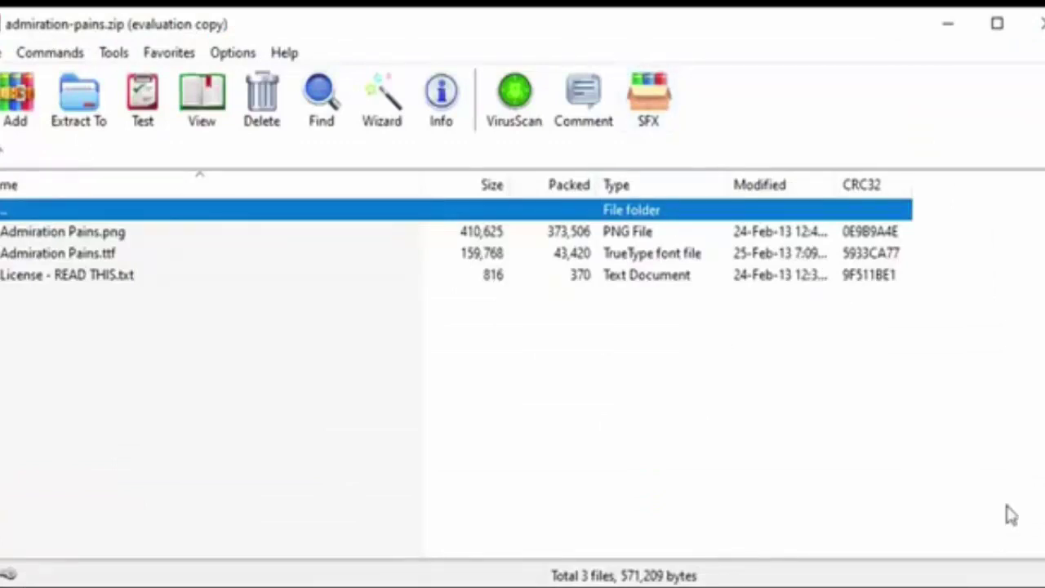
{"action": "left_click", "coordinate": [1044, 498]}
{"action": "left_click", "coordinate": [644, 391]}
{"action": "left_click", "coordinate": [47, 234]}
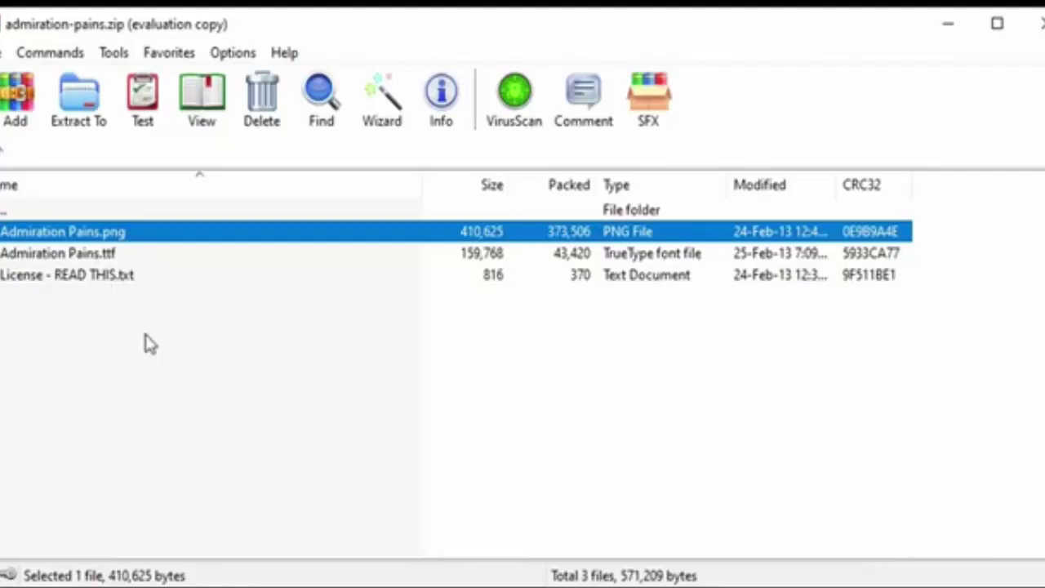
{"action": "left_click", "coordinate": [67, 255]}
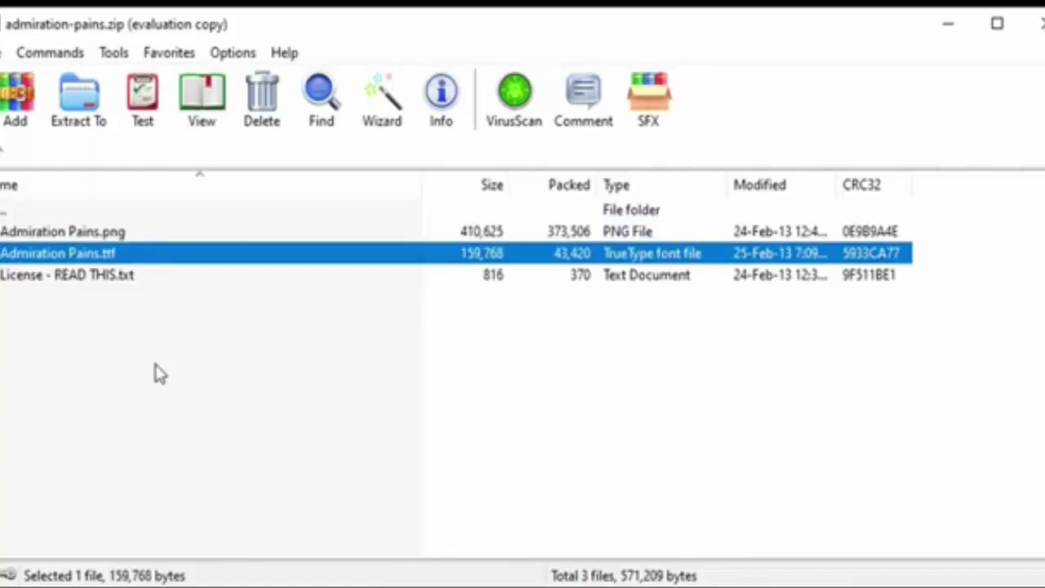
{"action": "left_click", "coordinate": [46, 281]}
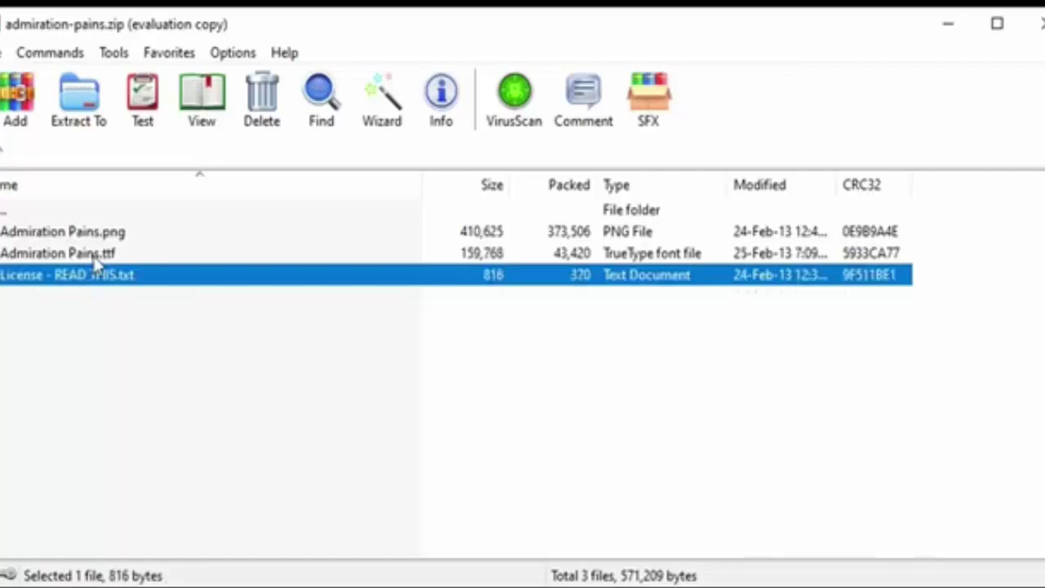
{"action": "left_click", "coordinate": [34, 258]}
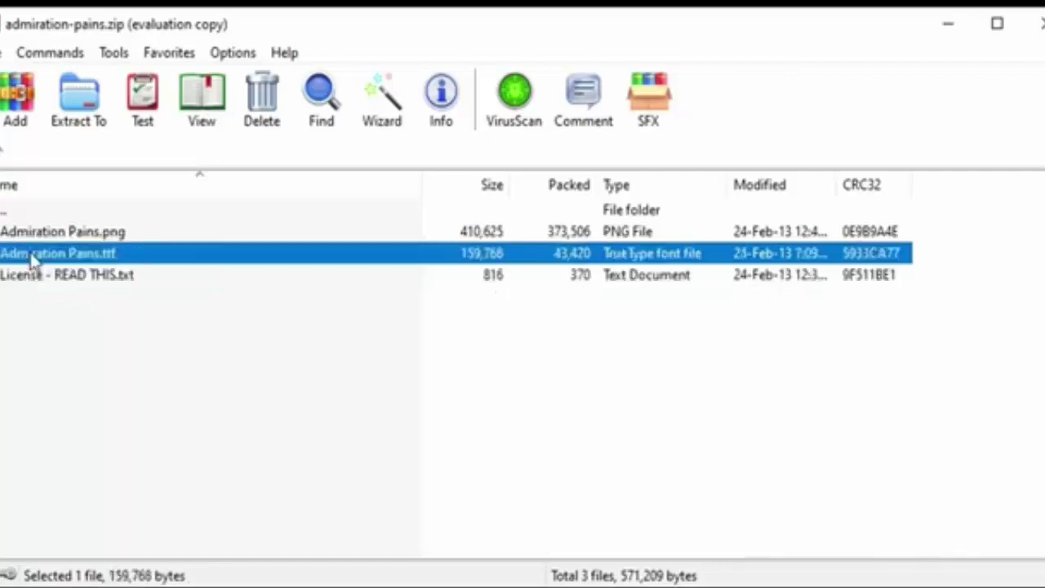
Step: Open Admiration Pains.ttf in Windows Font Viewer and make that viewer the permanent app for .ttf files
{"action": "double_click", "coordinate": [82, 259]}
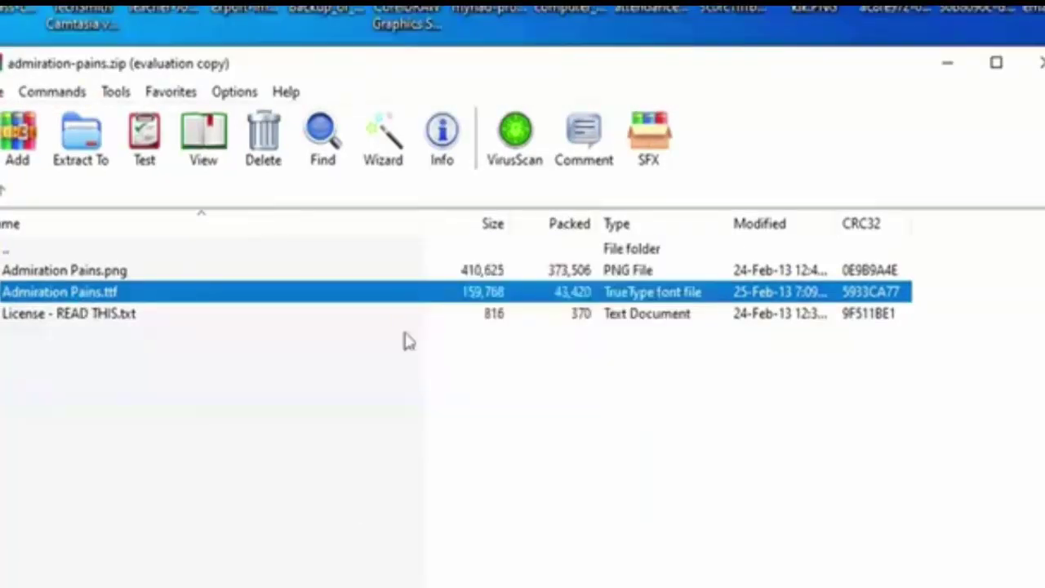
{"action": "double_click", "coordinate": [79, 297]}
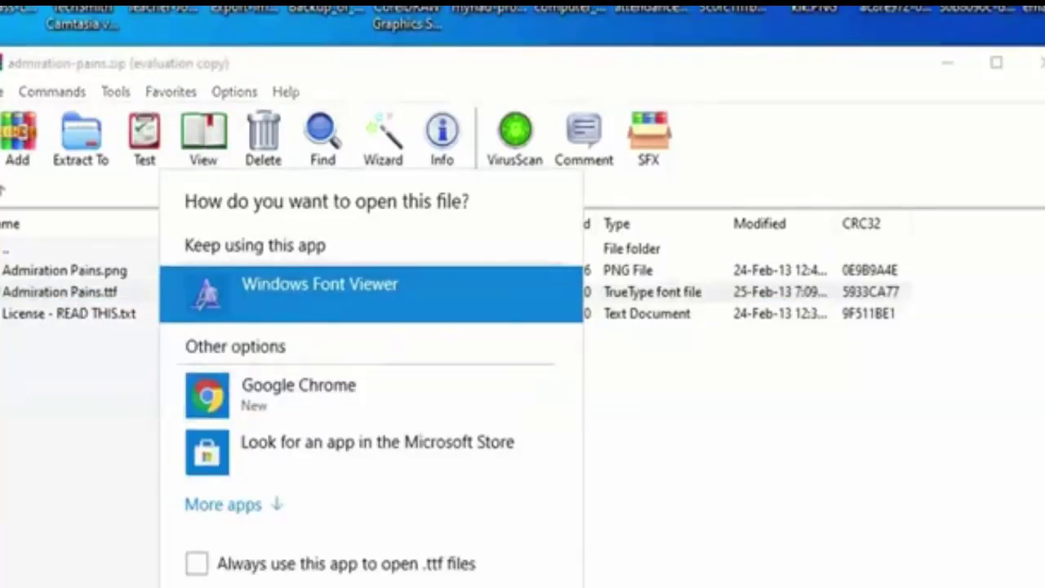
{"action": "left_click", "coordinate": [364, 573]}
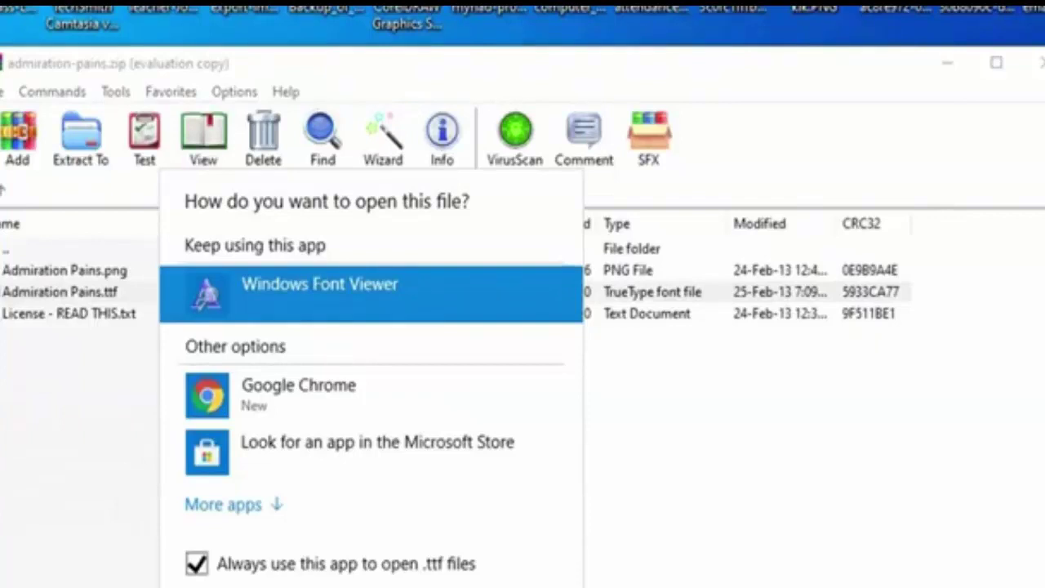
{"action": "key", "text": "Return"}
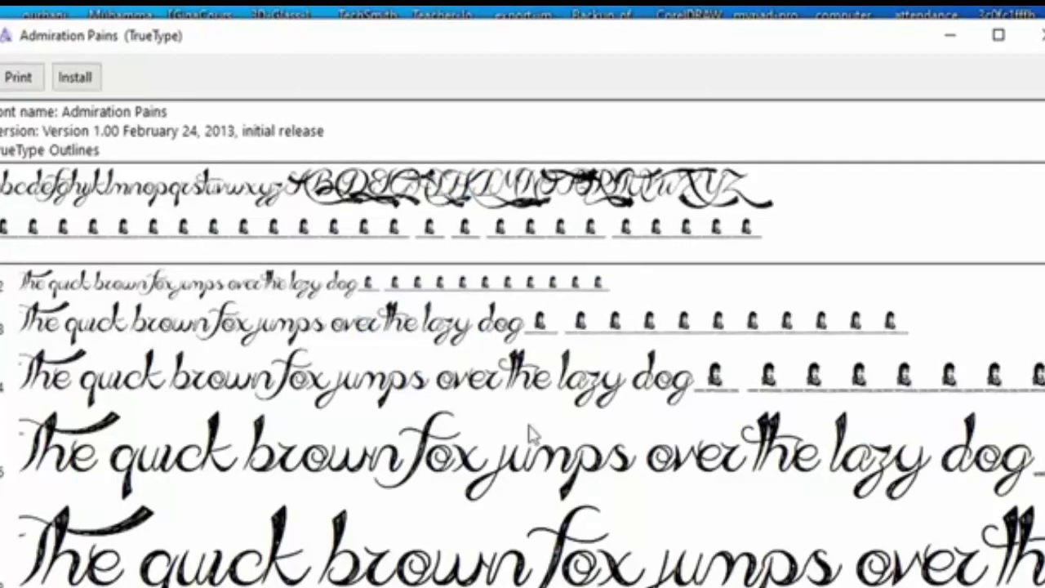
Step: Look over the sample lines of the Admiration Pains font and install it on the PC
{"action": "scroll", "coordinate": [529, 432], "scroll_direction": "down", "scroll_amount": 3}
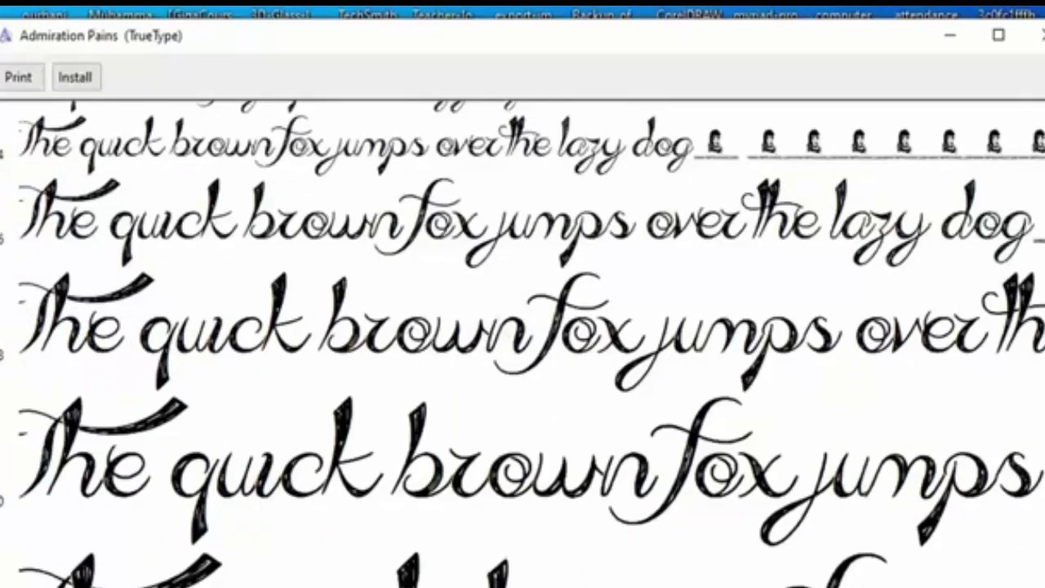
{"action": "scroll", "coordinate": [541, 115], "scroll_direction": "up", "scroll_amount": 3}
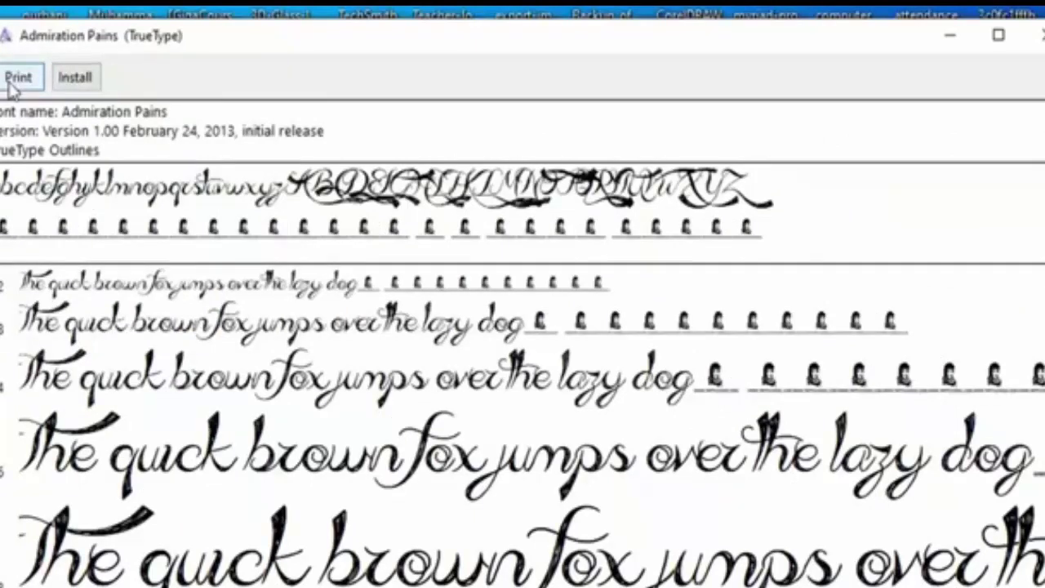
{"action": "left_click", "coordinate": [80, 86]}
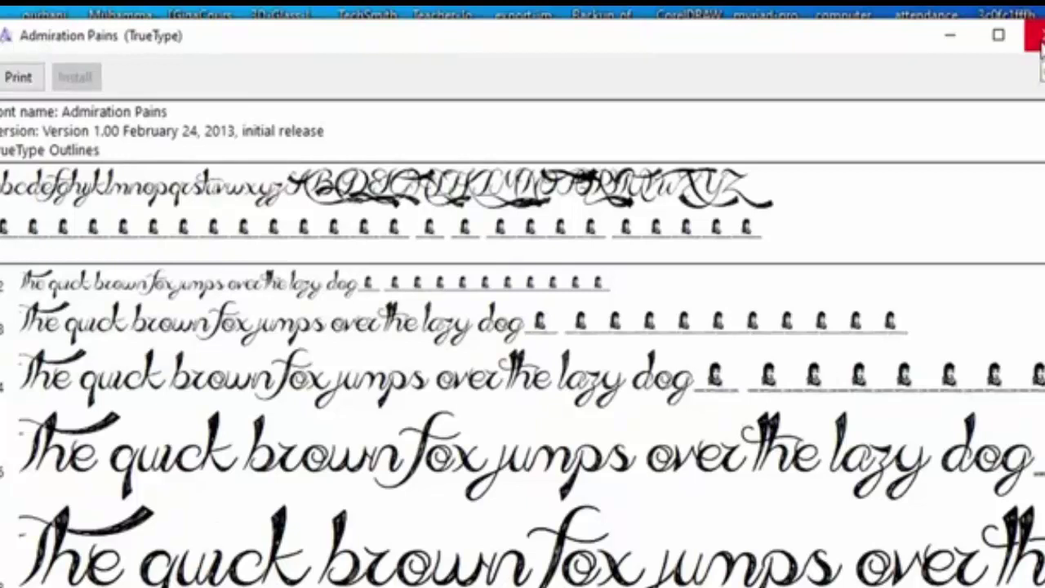
Step: Close the font viewer and exit CorelDRAW without saving the changes to Graphic1
{"action": "left_click", "coordinate": [1038, 42]}
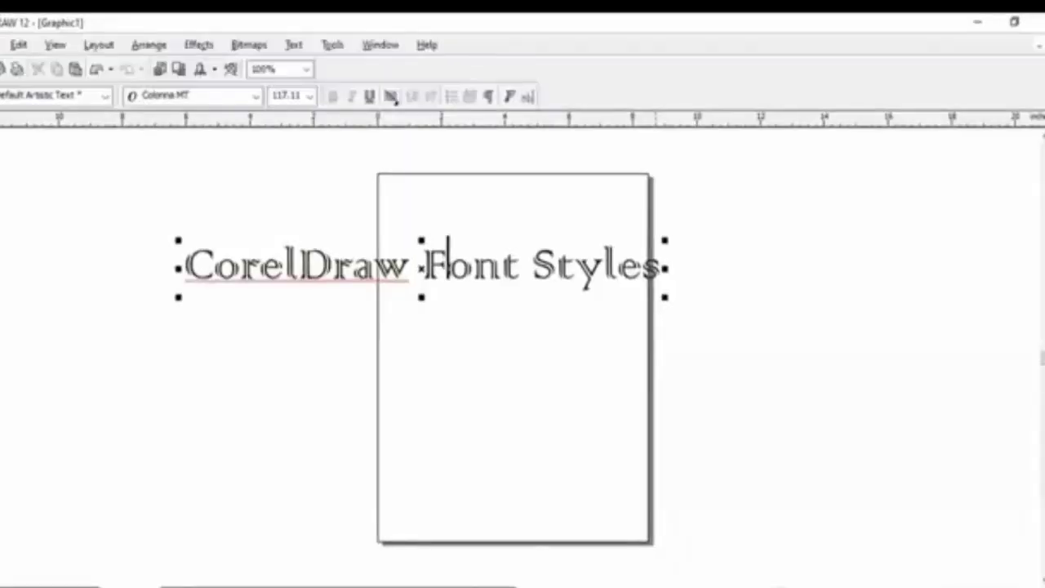
{"action": "left_click", "coordinate": [1038, 22]}
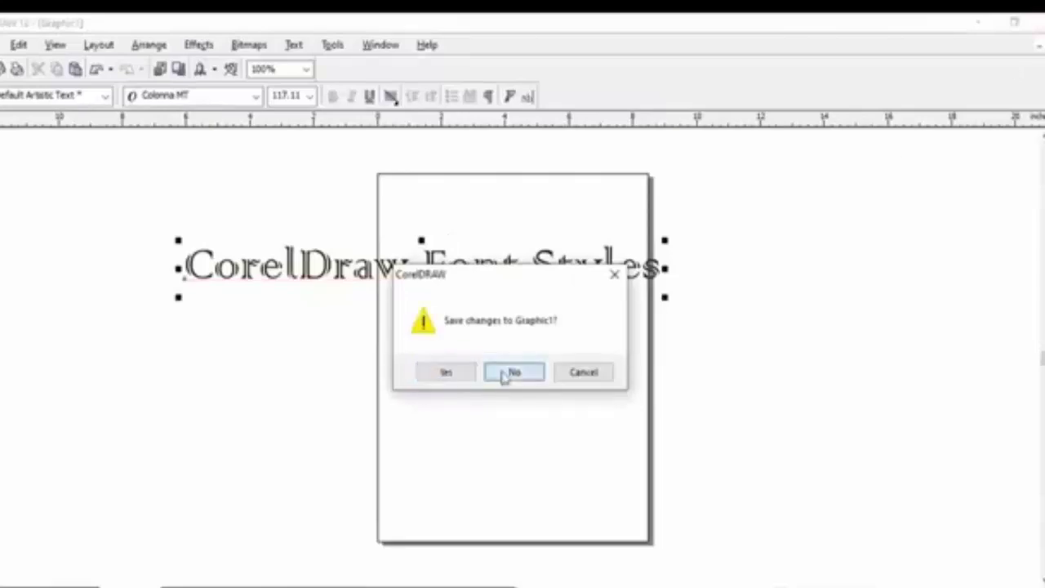
{"action": "left_click", "coordinate": [513, 372]}
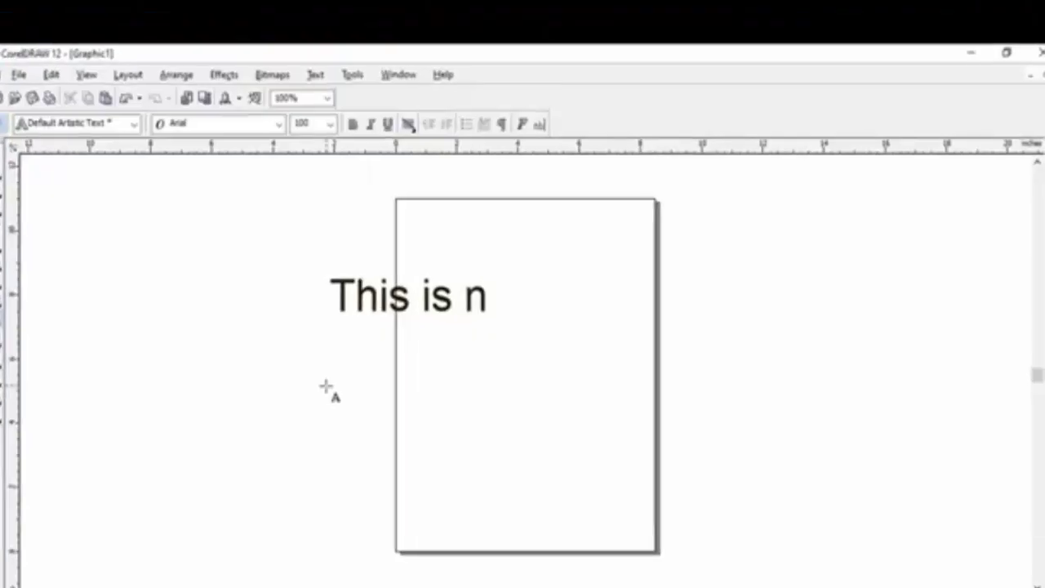
Step: In the reopened CorelDRAW, complete the artistic text as "This is new font style" and set its font size to 150
{"action": "type", "text": "ew"}
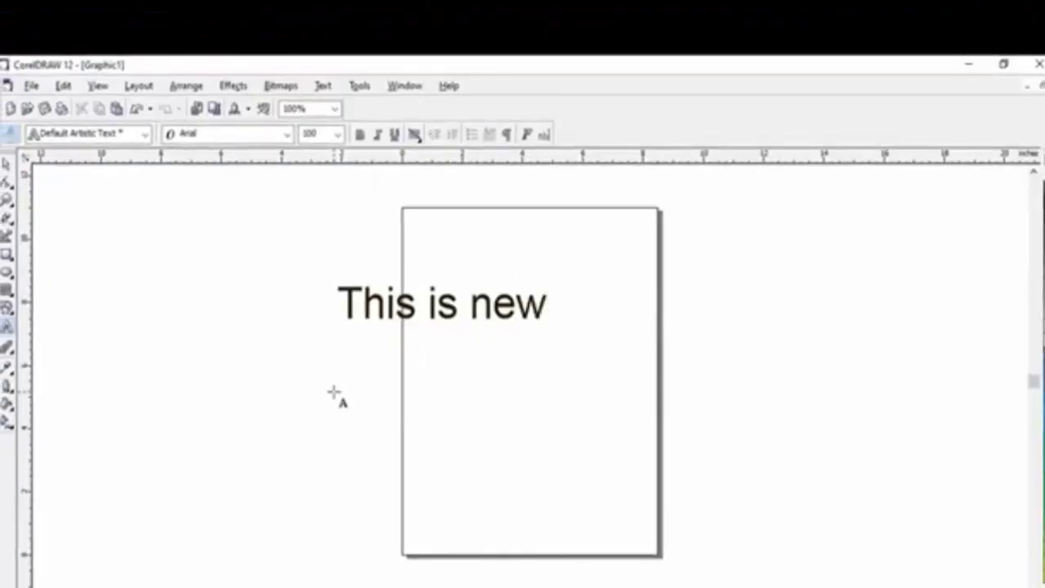
{"action": "type", "text": " font style"}
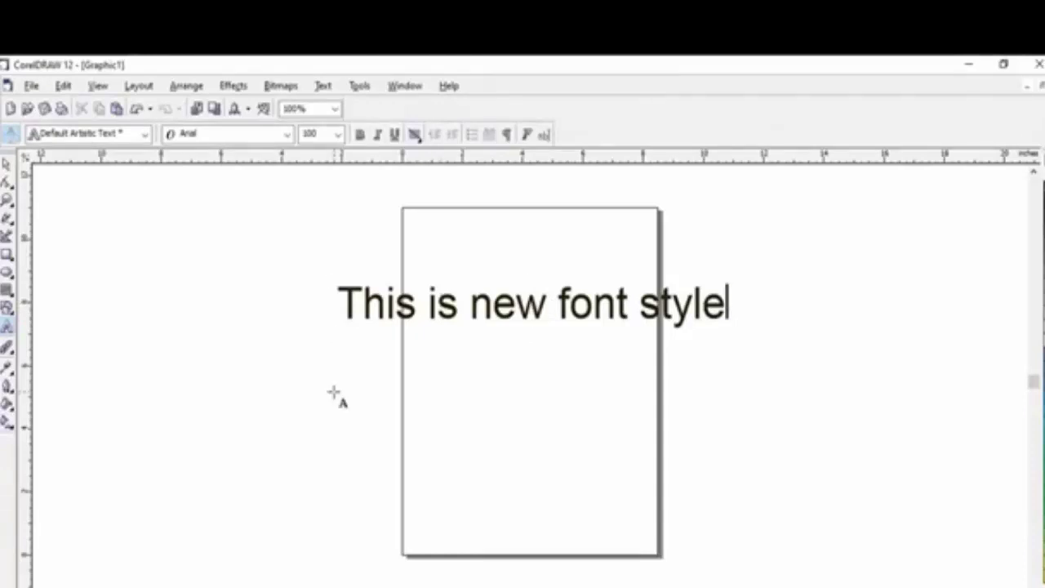
{"action": "left_click", "coordinate": [551, 305]}
{"action": "triple_click", "coordinate": [427, 303]}
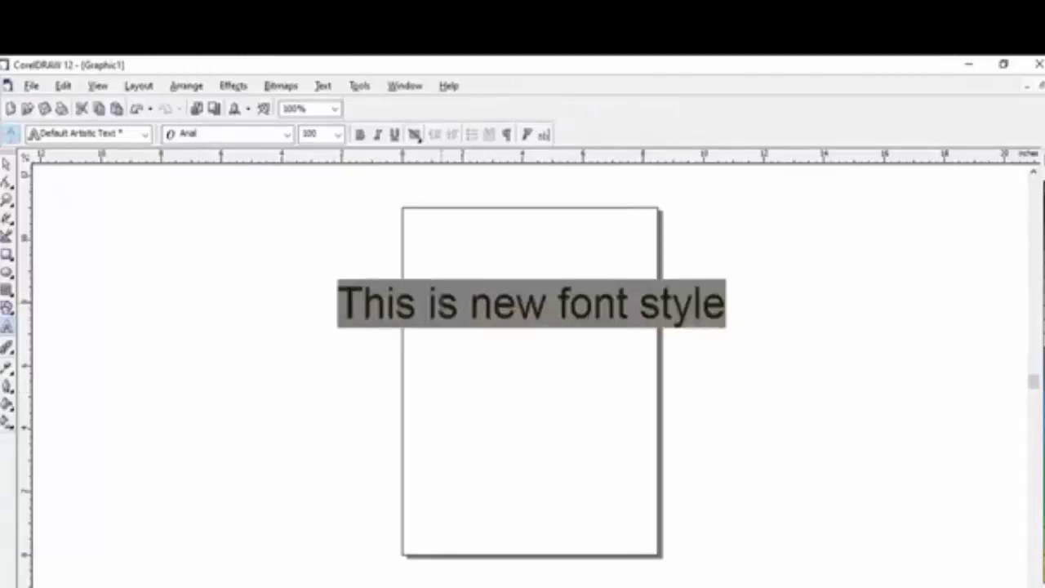
{"action": "left_click", "coordinate": [337, 134]}
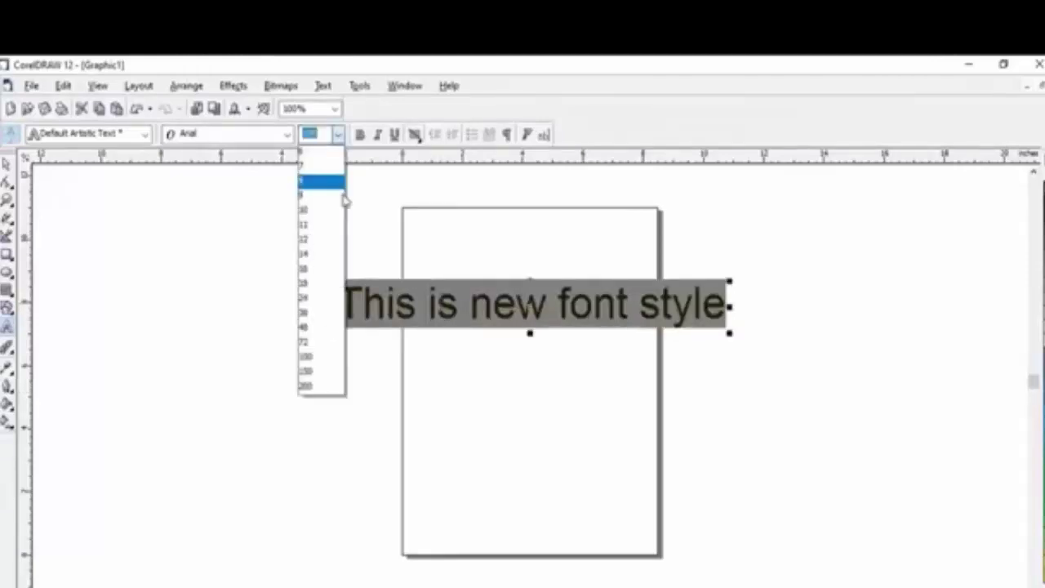
{"action": "left_click", "coordinate": [316, 370]}
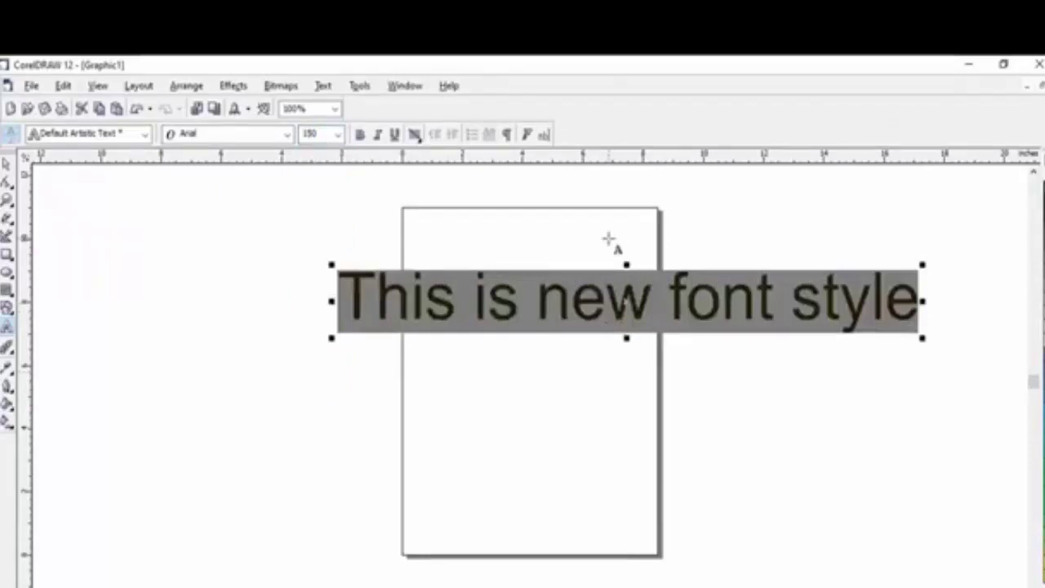
Step: Move the "This is new font style" text leftward until its end lines up with the page's right edge
{"action": "left_click", "coordinate": [7, 163]}
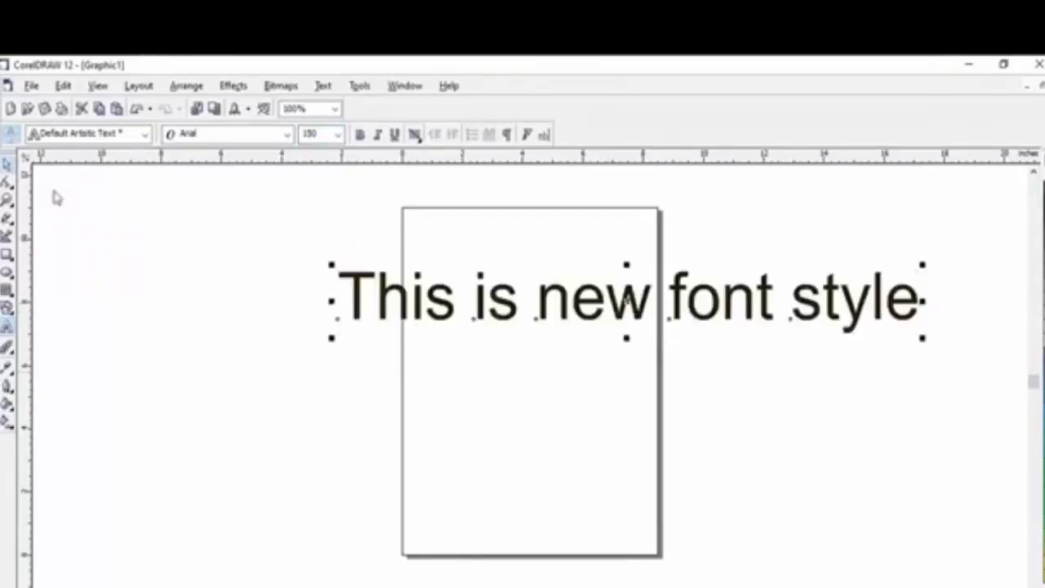
{"action": "left_click_drag", "start_coordinate": [574, 298], "coordinate": [318, 314]}
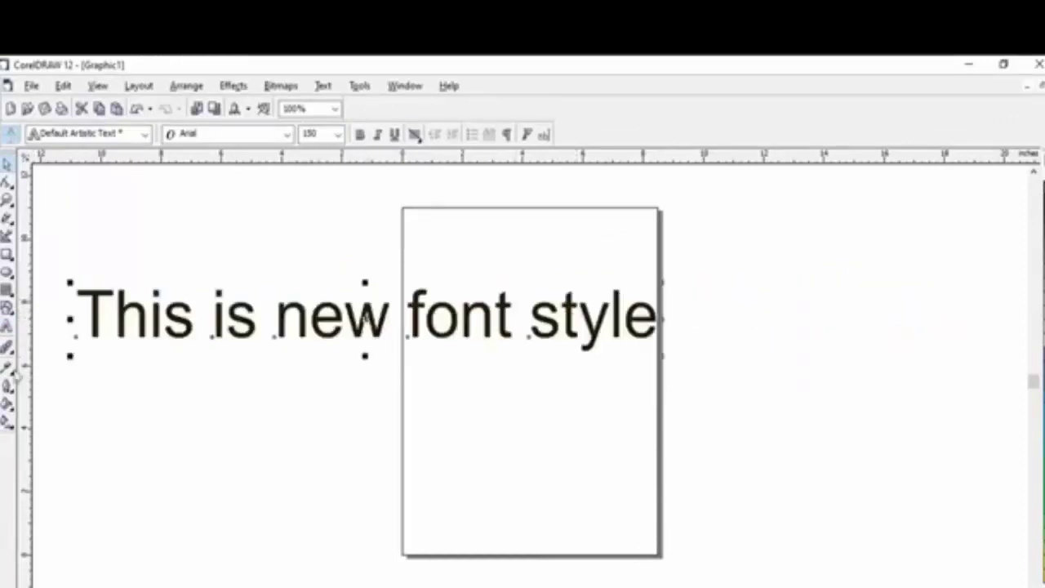
Step: Set the entire "This is new font style" text to the Admiration Pains font, finish text editing and select it as an object
{"action": "left_click", "coordinate": [8, 325]}
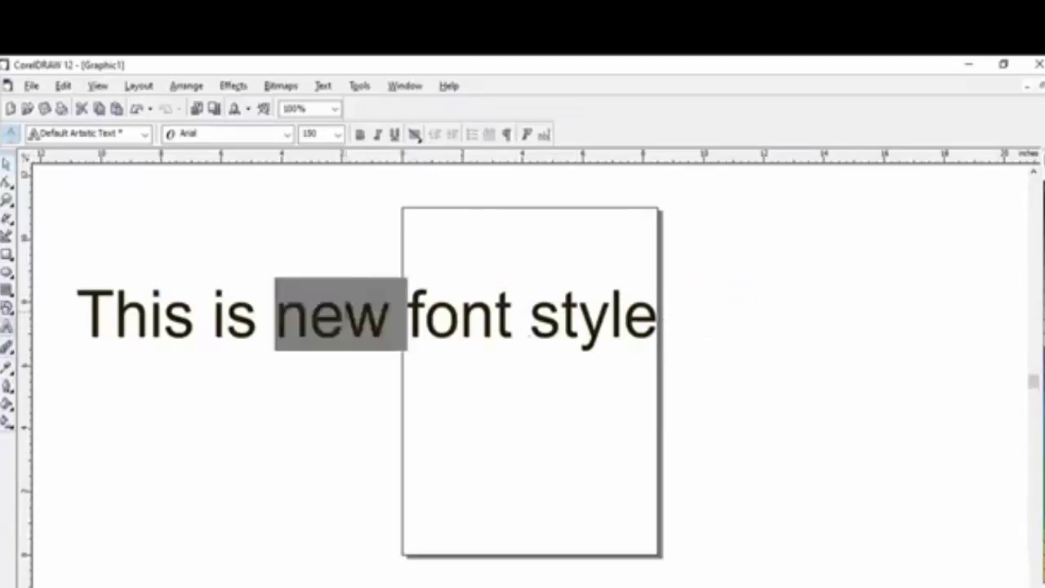
{"action": "key", "text": "ctrl+a"}
{"action": "left_click", "coordinate": [287, 134]}
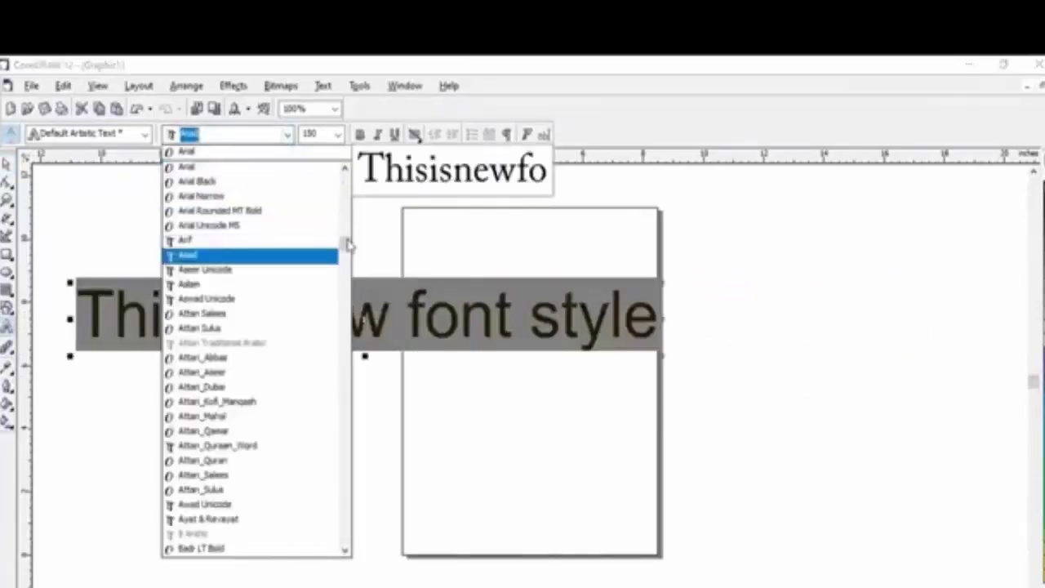
{"action": "left_click_drag", "start_coordinate": [348, 243], "coordinate": [346, 253]}
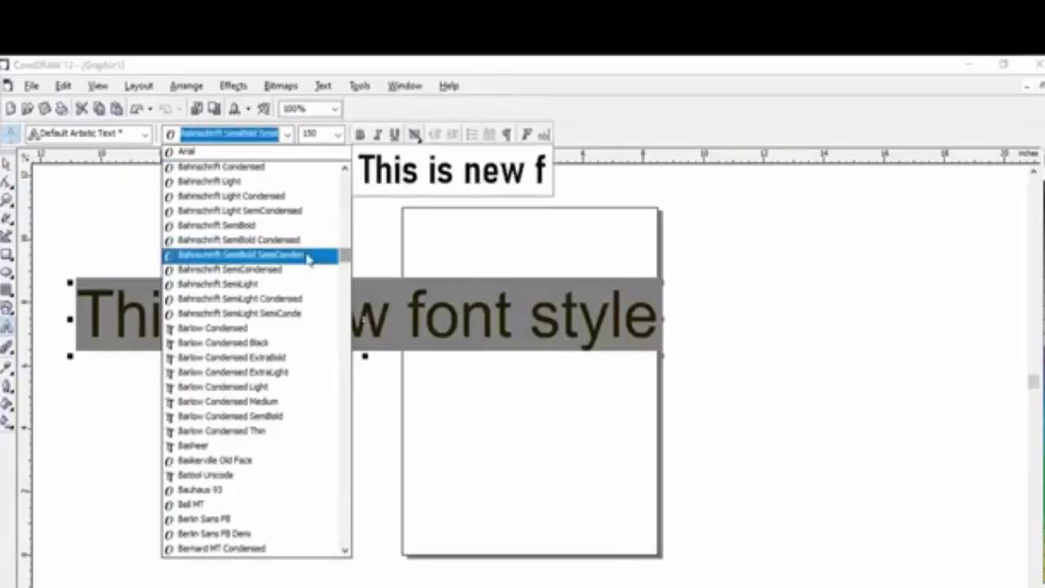
{"action": "scroll", "coordinate": [309, 258], "scroll_direction": "up", "scroll_amount": 1}
{"action": "scroll", "coordinate": [308, 257], "scroll_direction": "up", "scroll_amount": 3}
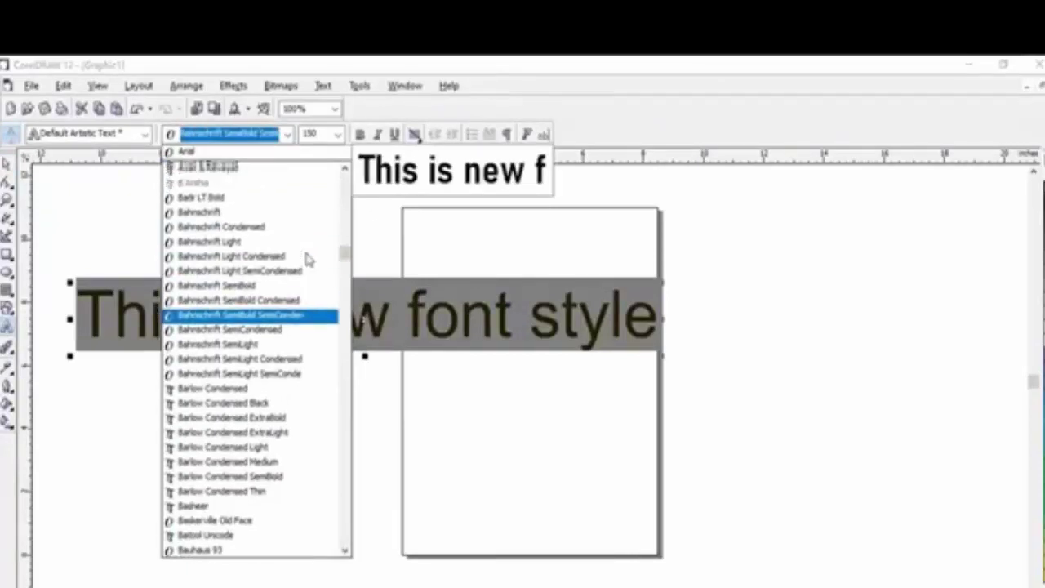
{"action": "scroll", "coordinate": [309, 258], "scroll_direction": "up", "scroll_amount": 7}
{"action": "scroll", "coordinate": [308, 258], "scroll_direction": "up", "scroll_amount": 2}
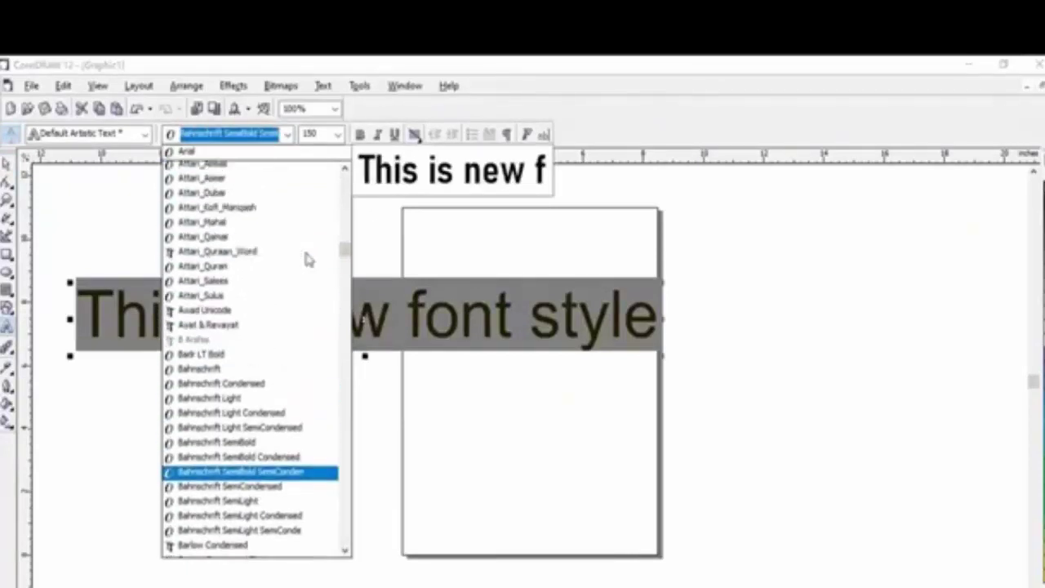
{"action": "scroll", "coordinate": [309, 258], "scroll_direction": "up", "scroll_amount": 17}
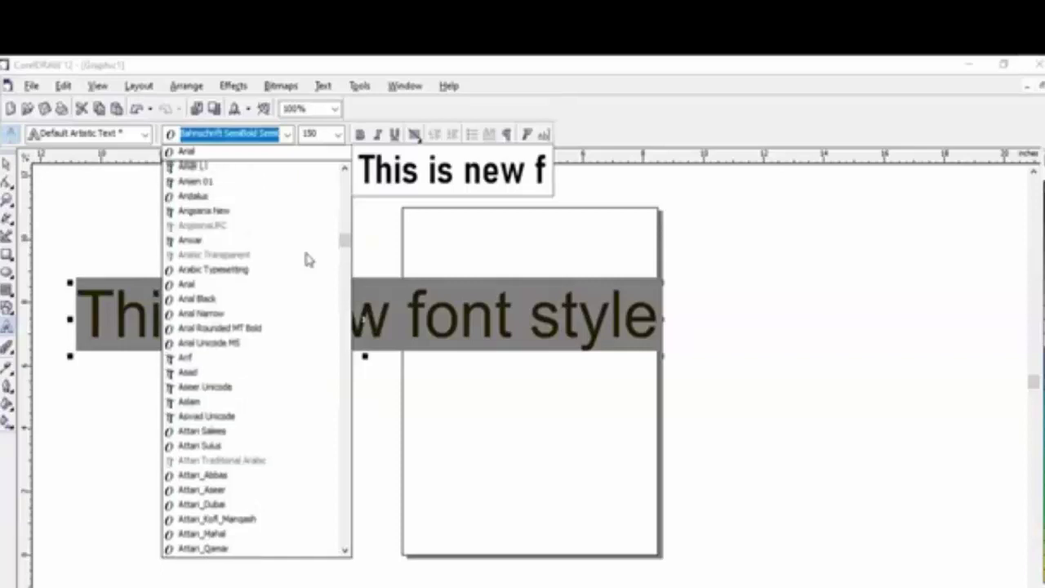
{"action": "scroll", "coordinate": [308, 260], "scroll_direction": "up", "scroll_amount": 3}
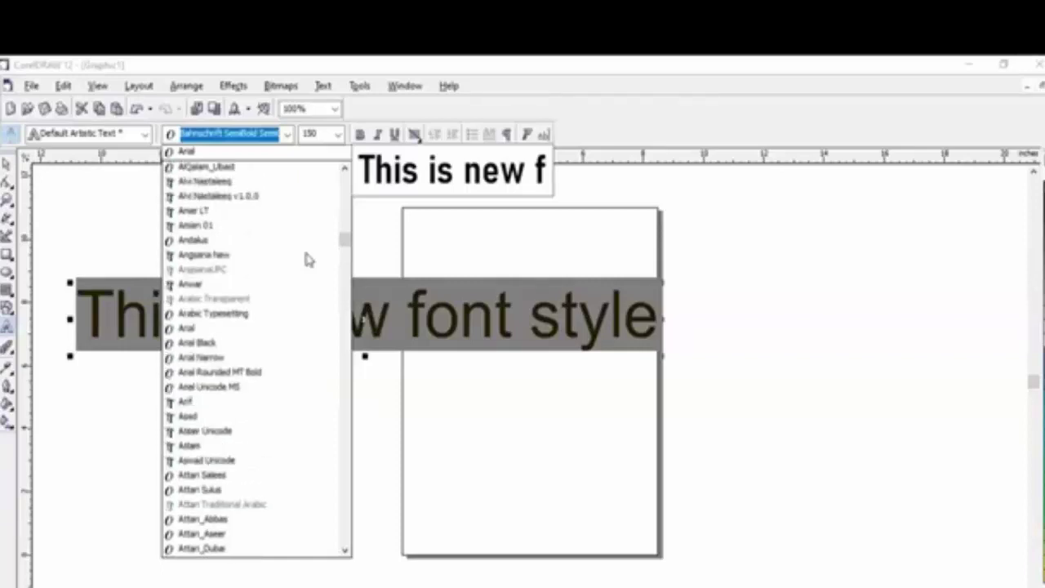
{"action": "scroll", "coordinate": [308, 259], "scroll_direction": "up", "scroll_amount": 20}
{"action": "scroll", "coordinate": [308, 259], "scroll_direction": "up", "scroll_amount": 20}
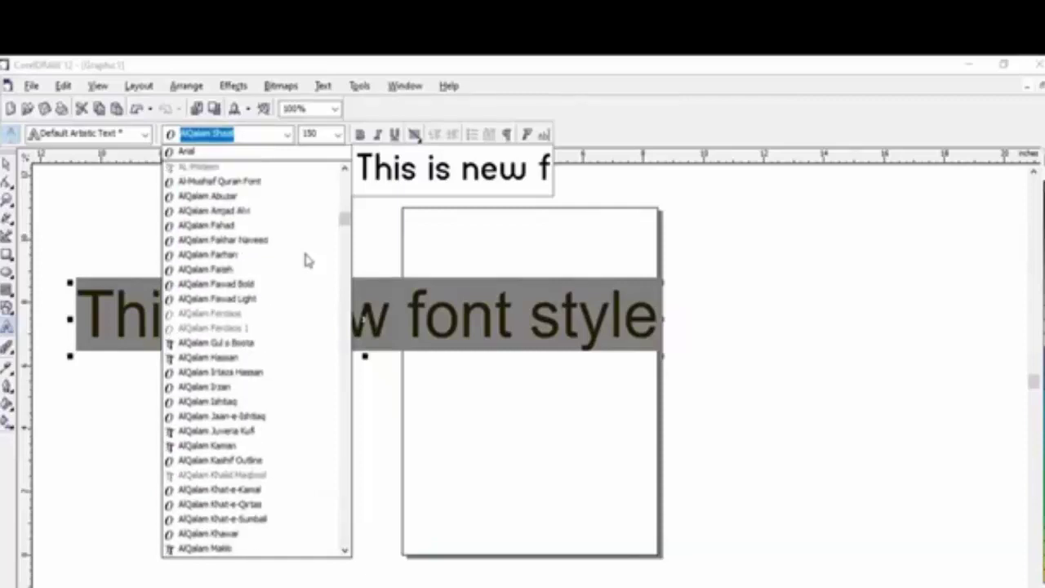
{"action": "scroll", "coordinate": [309, 259], "scroll_direction": "up", "scroll_amount": 13}
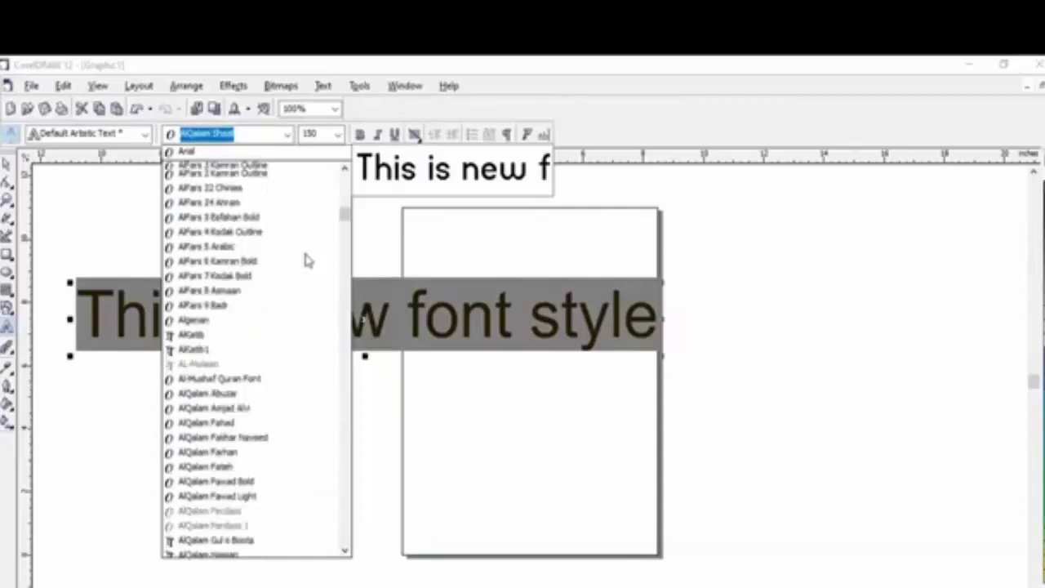
{"action": "scroll", "coordinate": [309, 259], "scroll_direction": "up", "scroll_amount": 20}
{"action": "scroll", "coordinate": [309, 259], "scroll_direction": "up", "scroll_amount": 3}
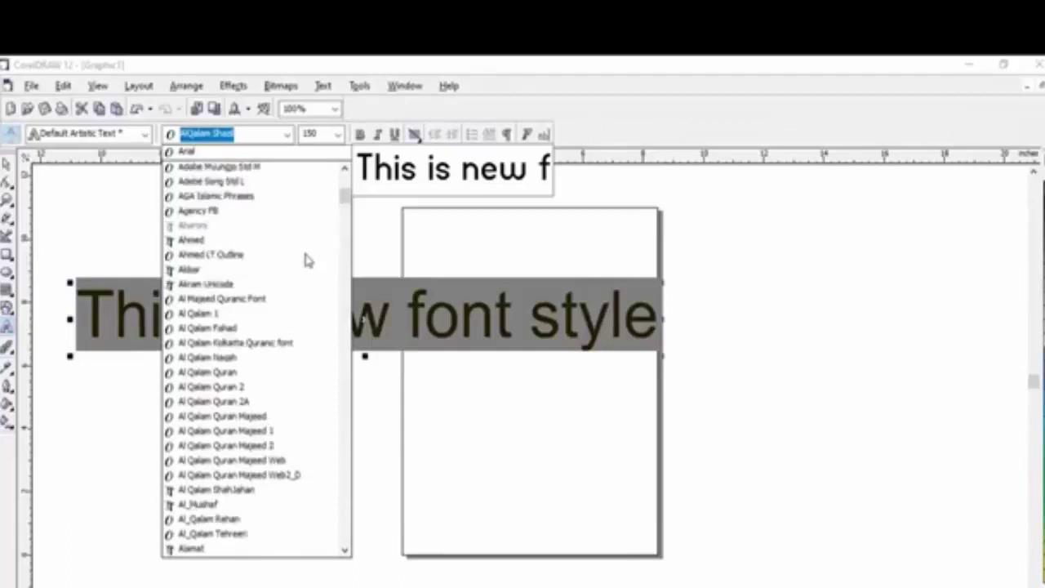
{"action": "scroll", "coordinate": [307, 259], "scroll_direction": "up", "scroll_amount": 18}
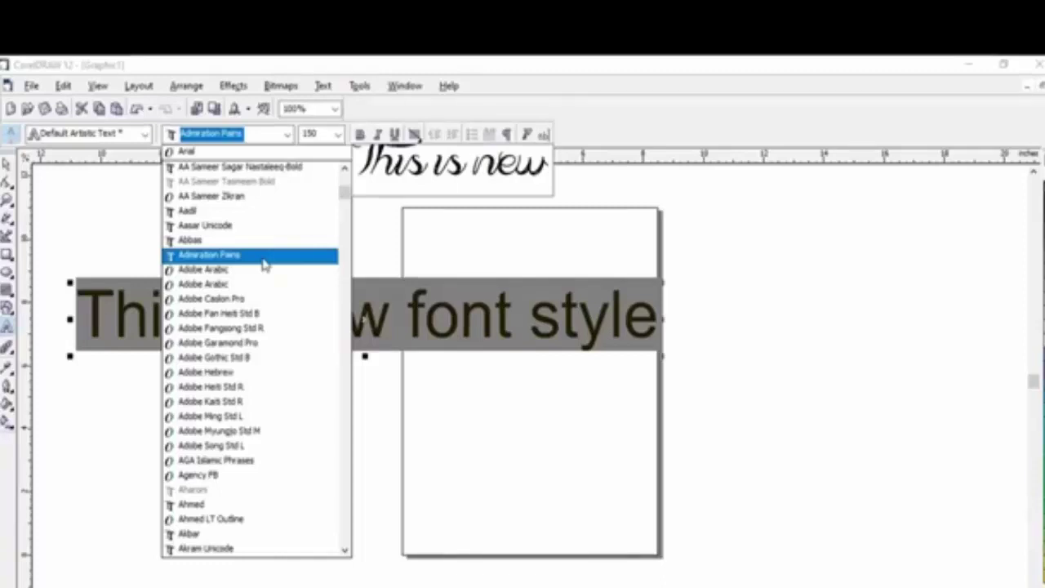
{"action": "left_click", "coordinate": [263, 260]}
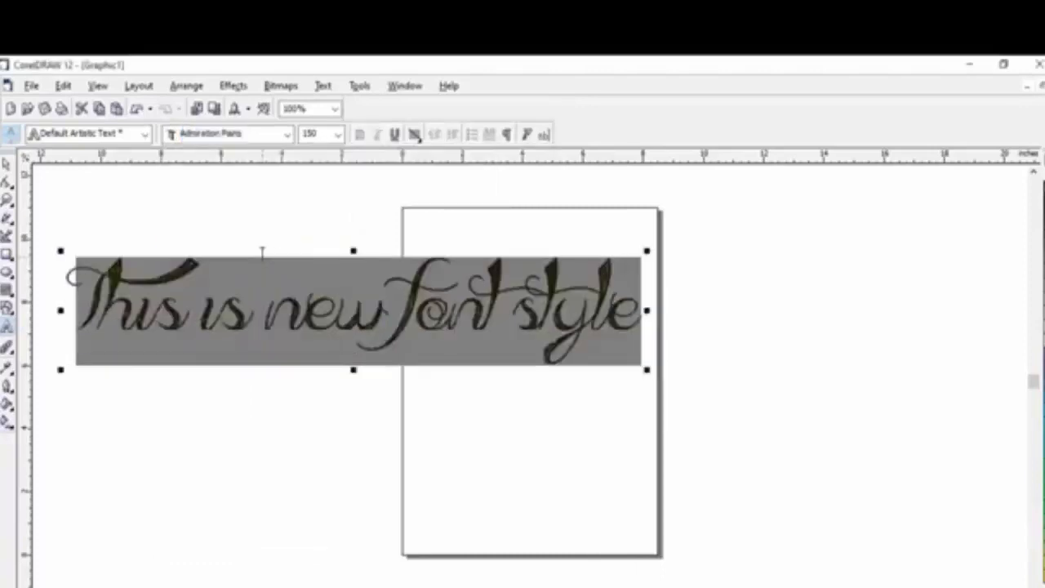
{"action": "left_click", "coordinate": [7, 163]}
{"action": "left_click", "coordinate": [318, 372]}
{"action": "left_click", "coordinate": [406, 318]}
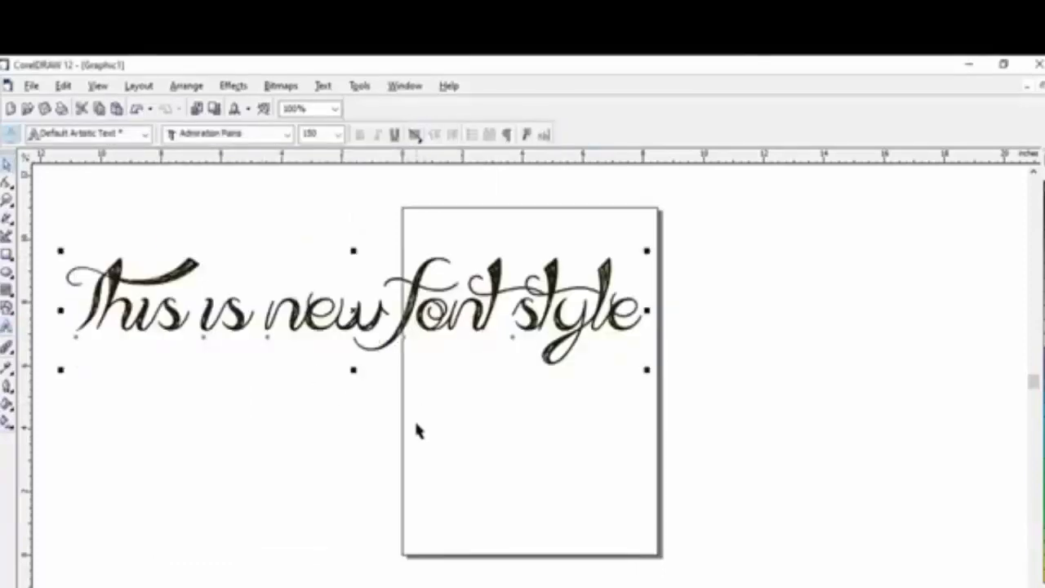